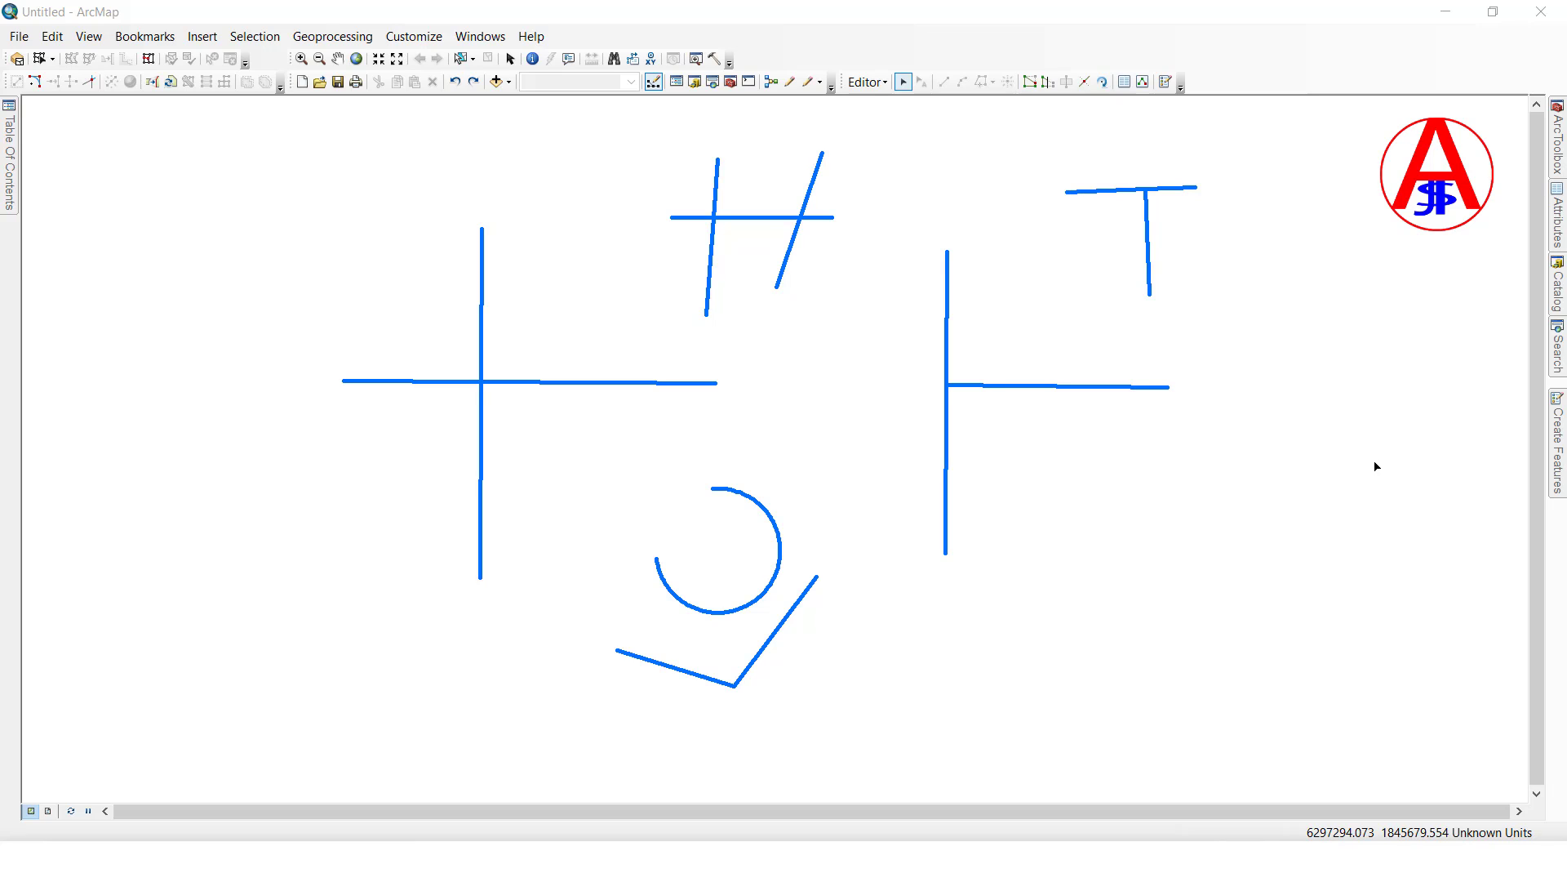
# - Turn on the Edit Vertices toolbar from the toolbar list
pyautogui.rightClick(1290, 67)
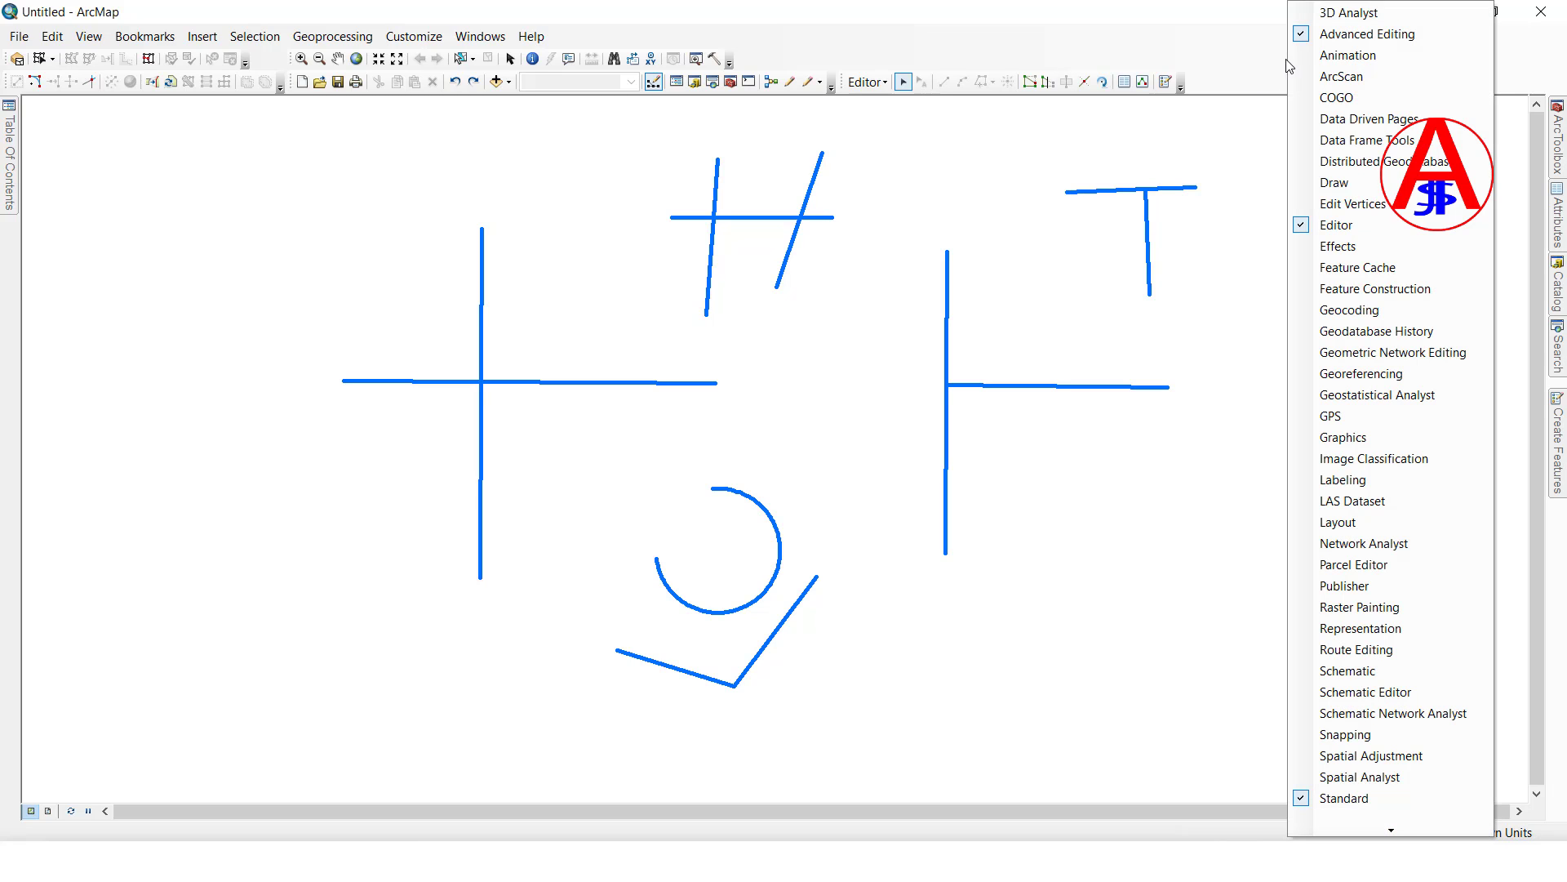
pyautogui.click(1347, 210)
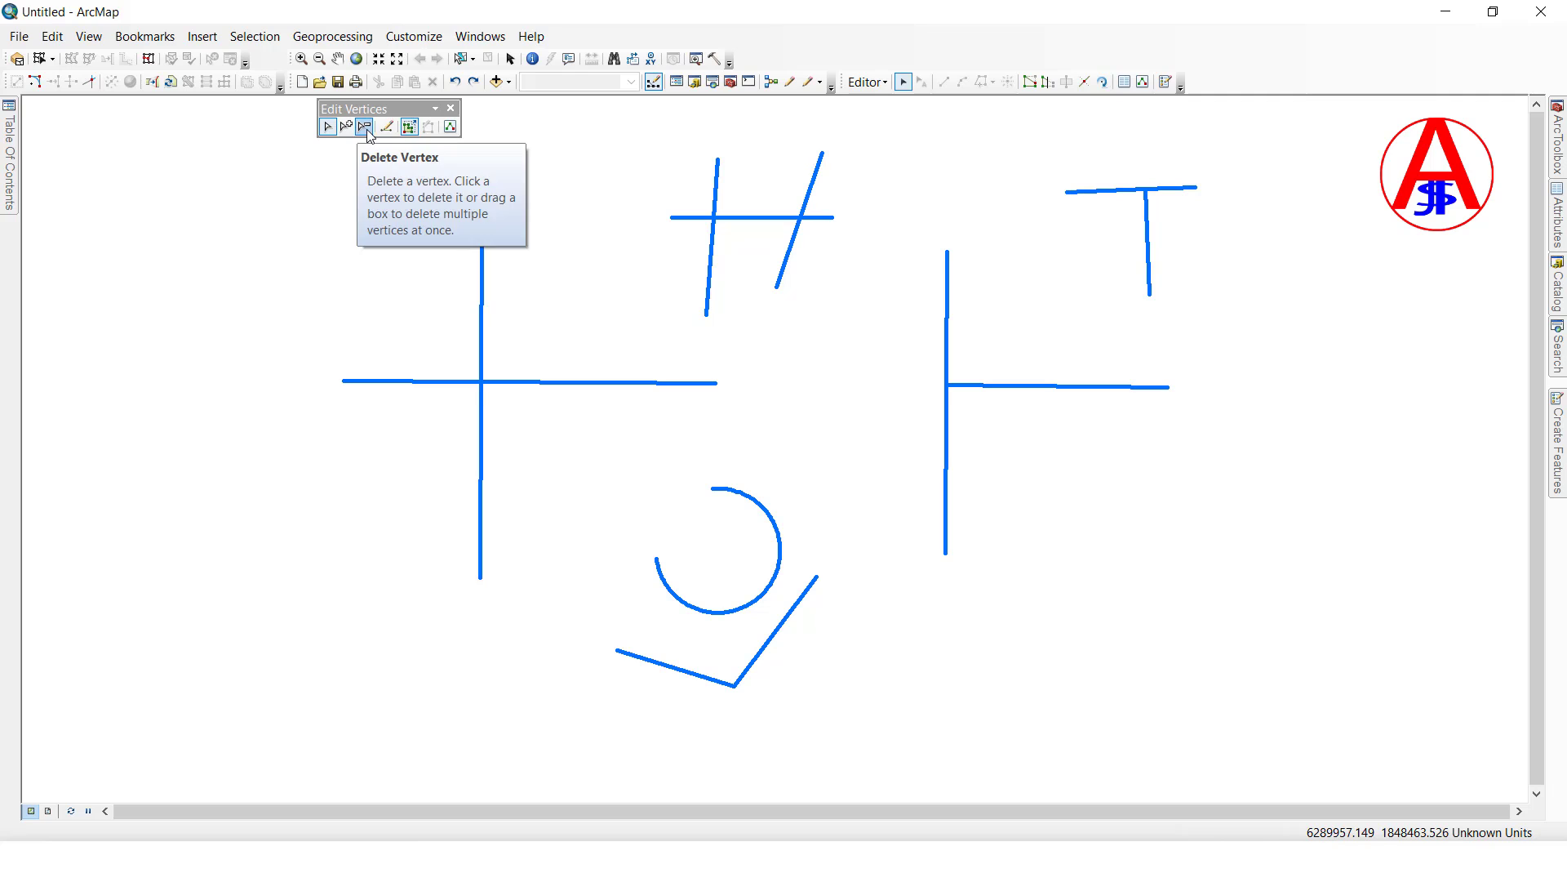
# - Enable Stretch Proportionately and add four vertices along the upper part of the cross's vertical line
pyautogui.click(409, 127)
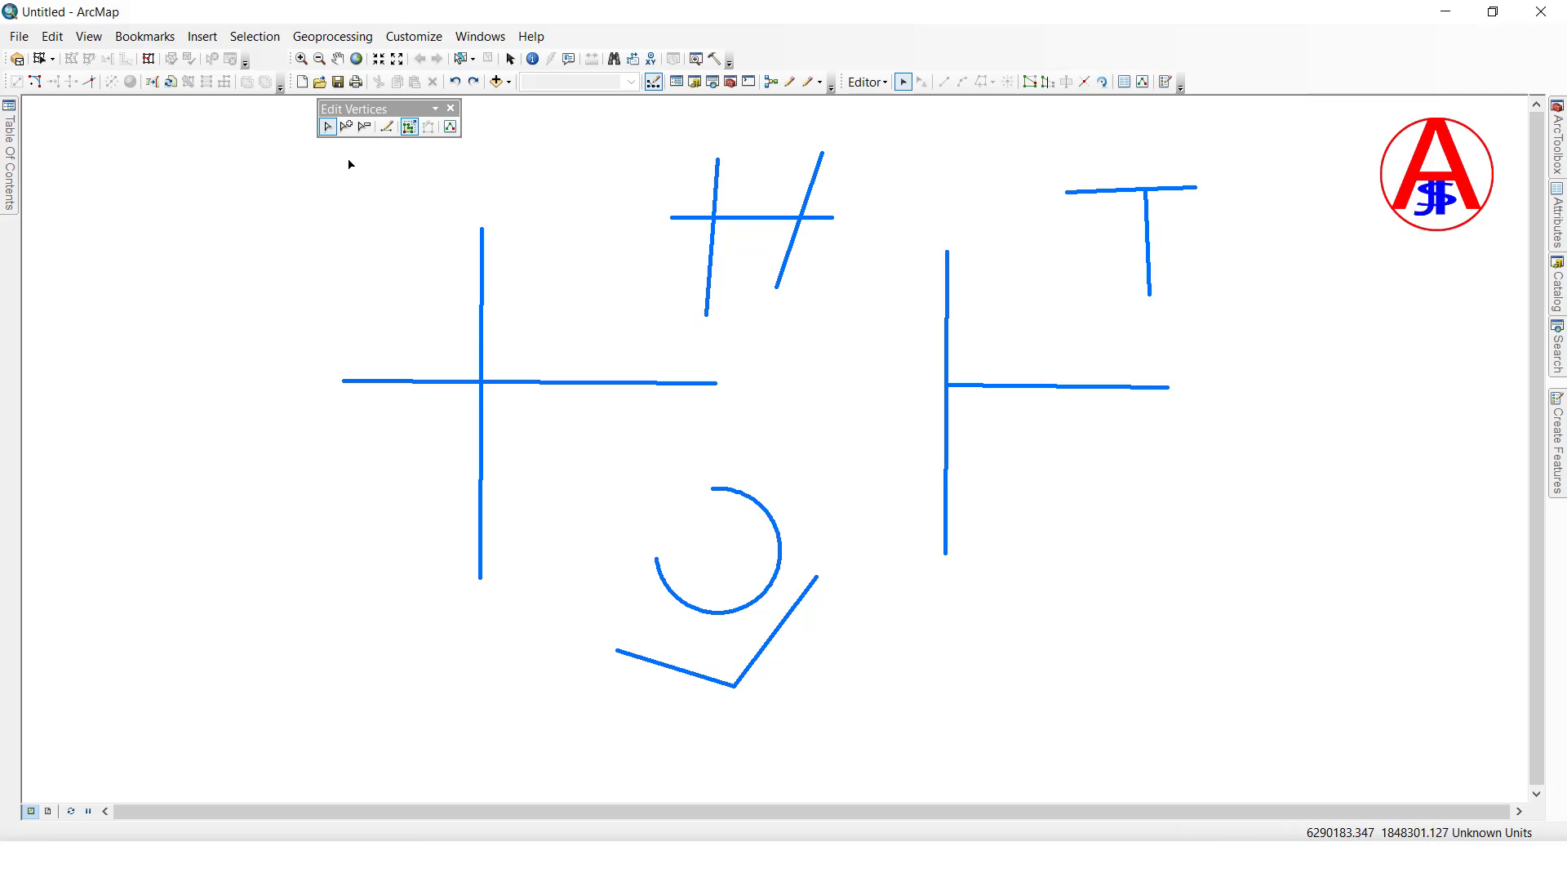
pyautogui.doubleClick(483, 256)
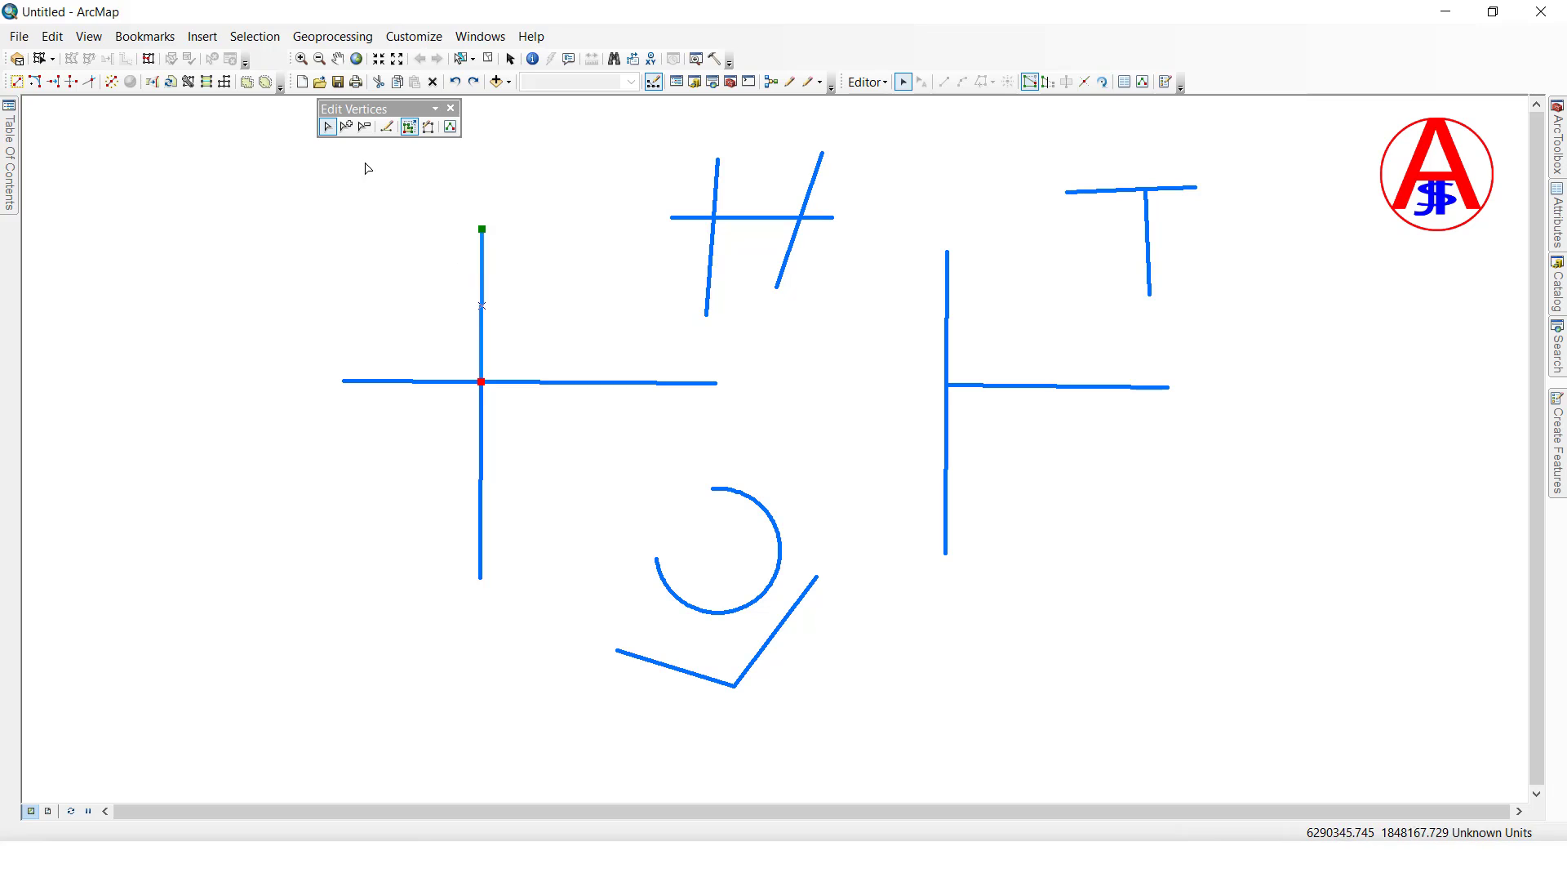
pyautogui.click(347, 127)
pyautogui.click(483, 344)
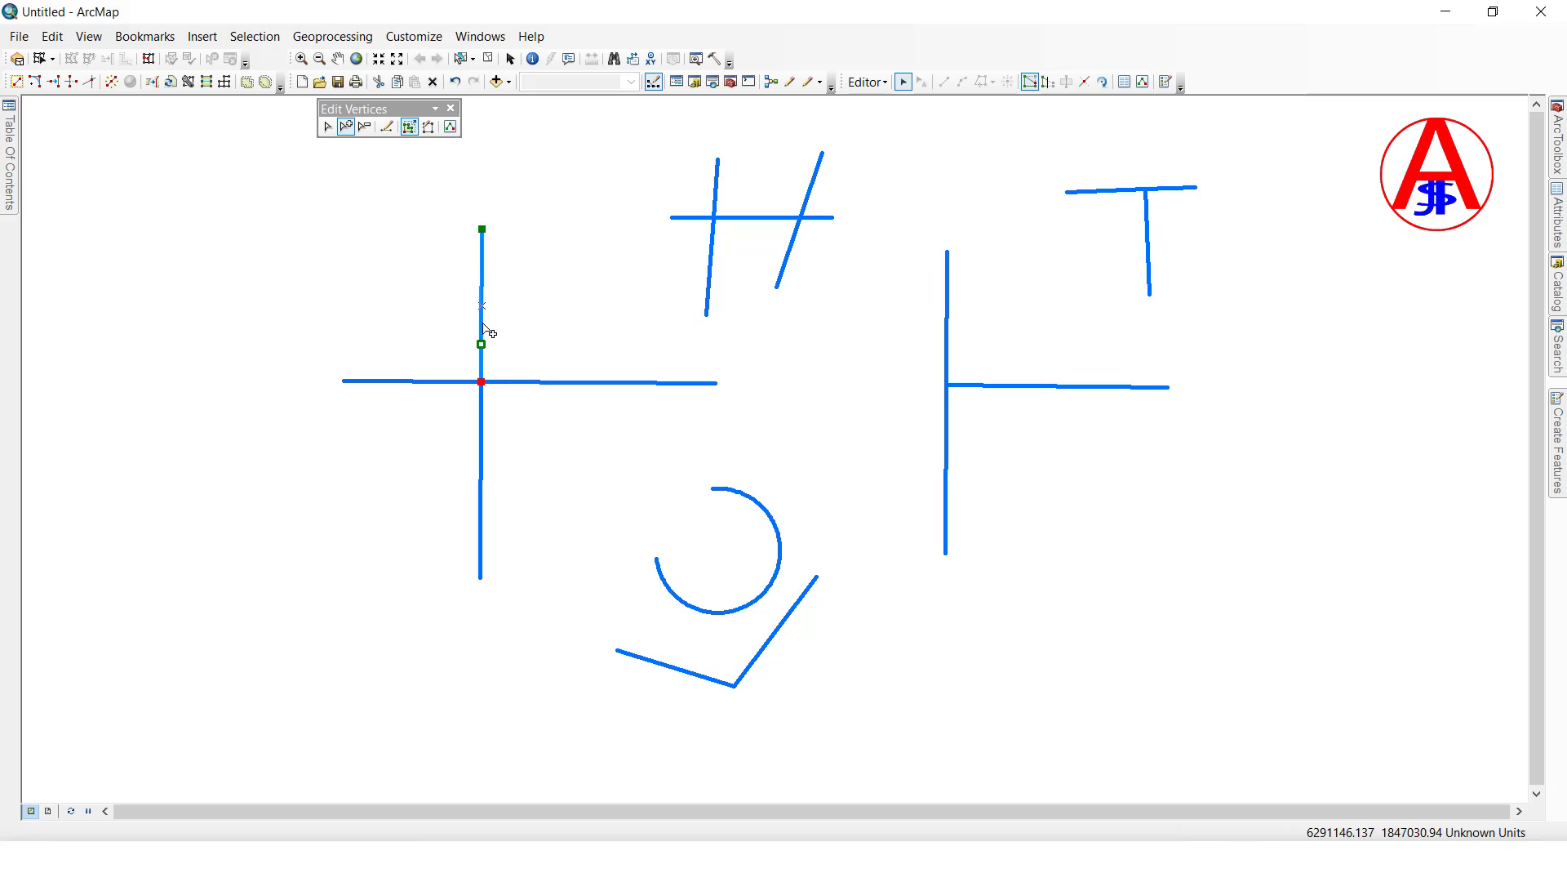
pyautogui.click(482, 318)
pyautogui.click(482, 279)
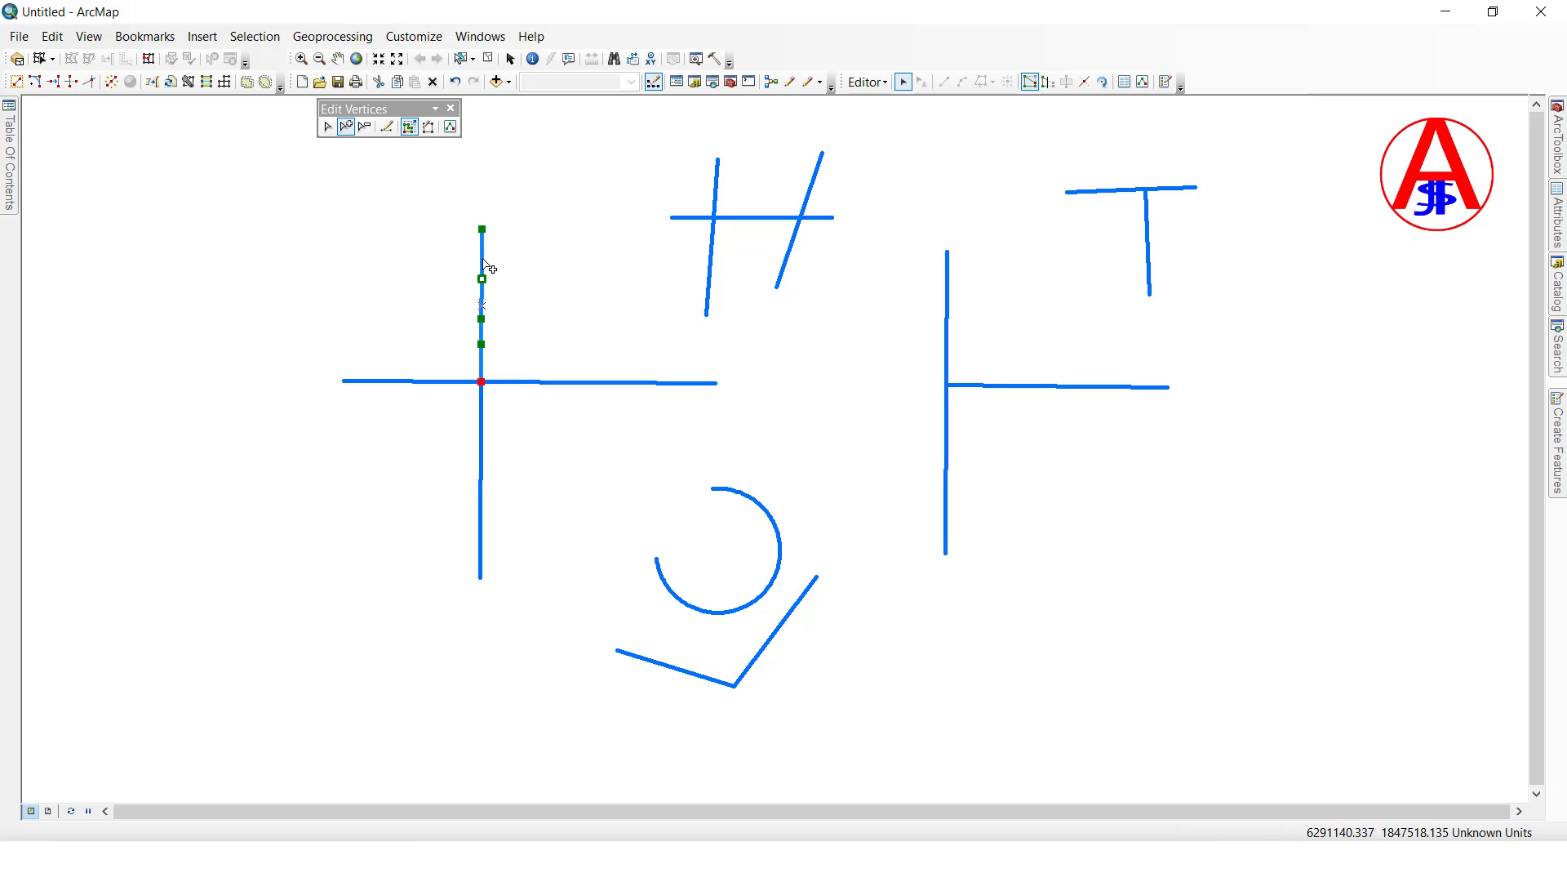
pyautogui.click(483, 258)
pyautogui.press('Escape')
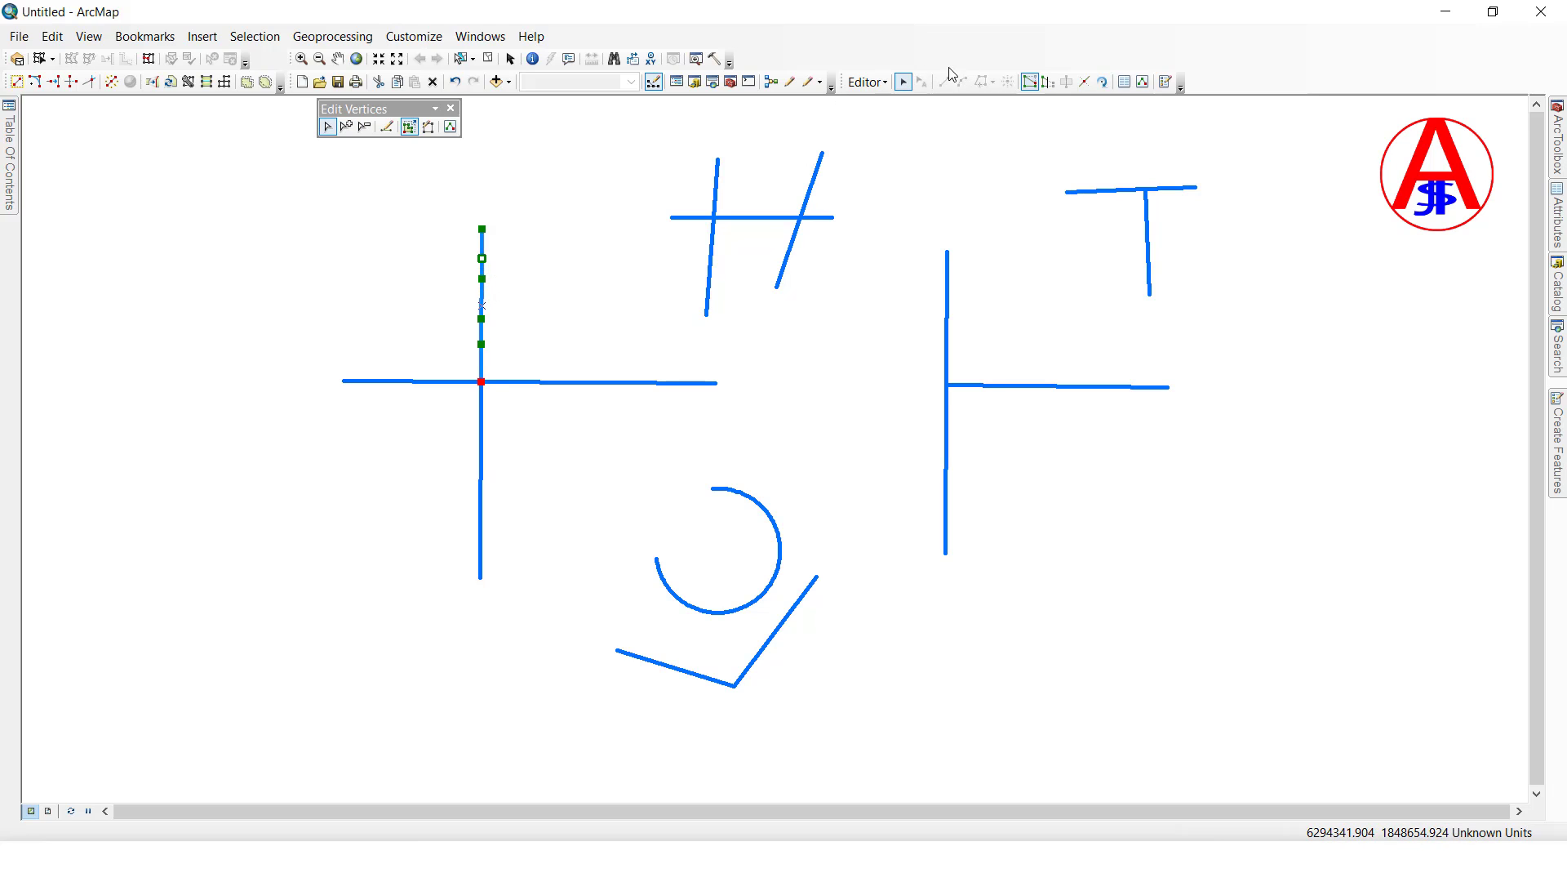
pyautogui.click(553, 393)
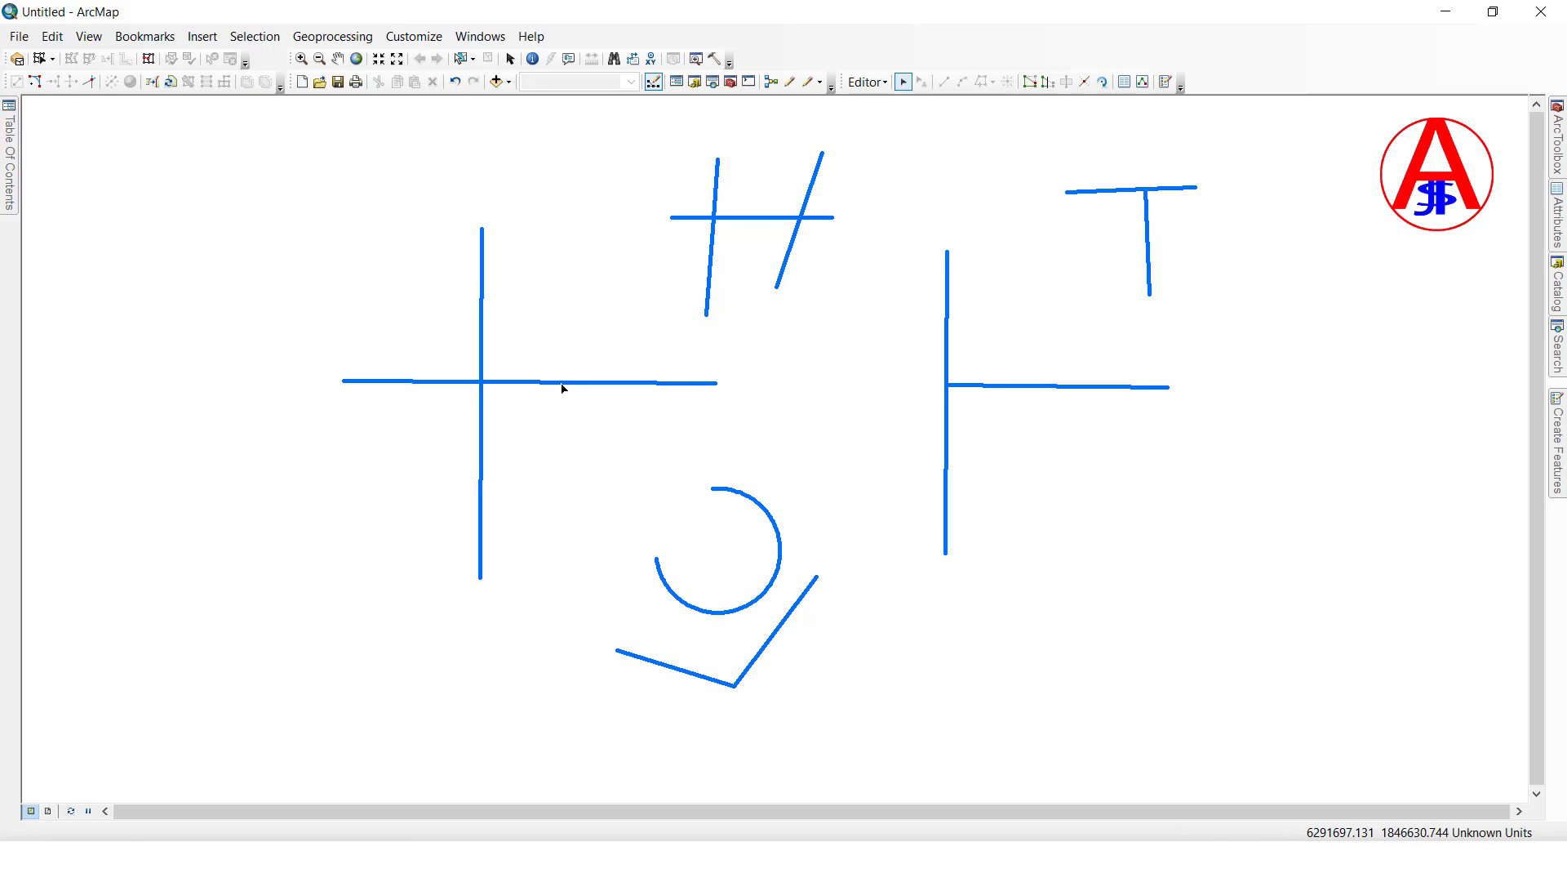
# - Add three vertices along the right arm of the horizontal line, then reopen it for editing
pyautogui.doubleClick(562, 388)
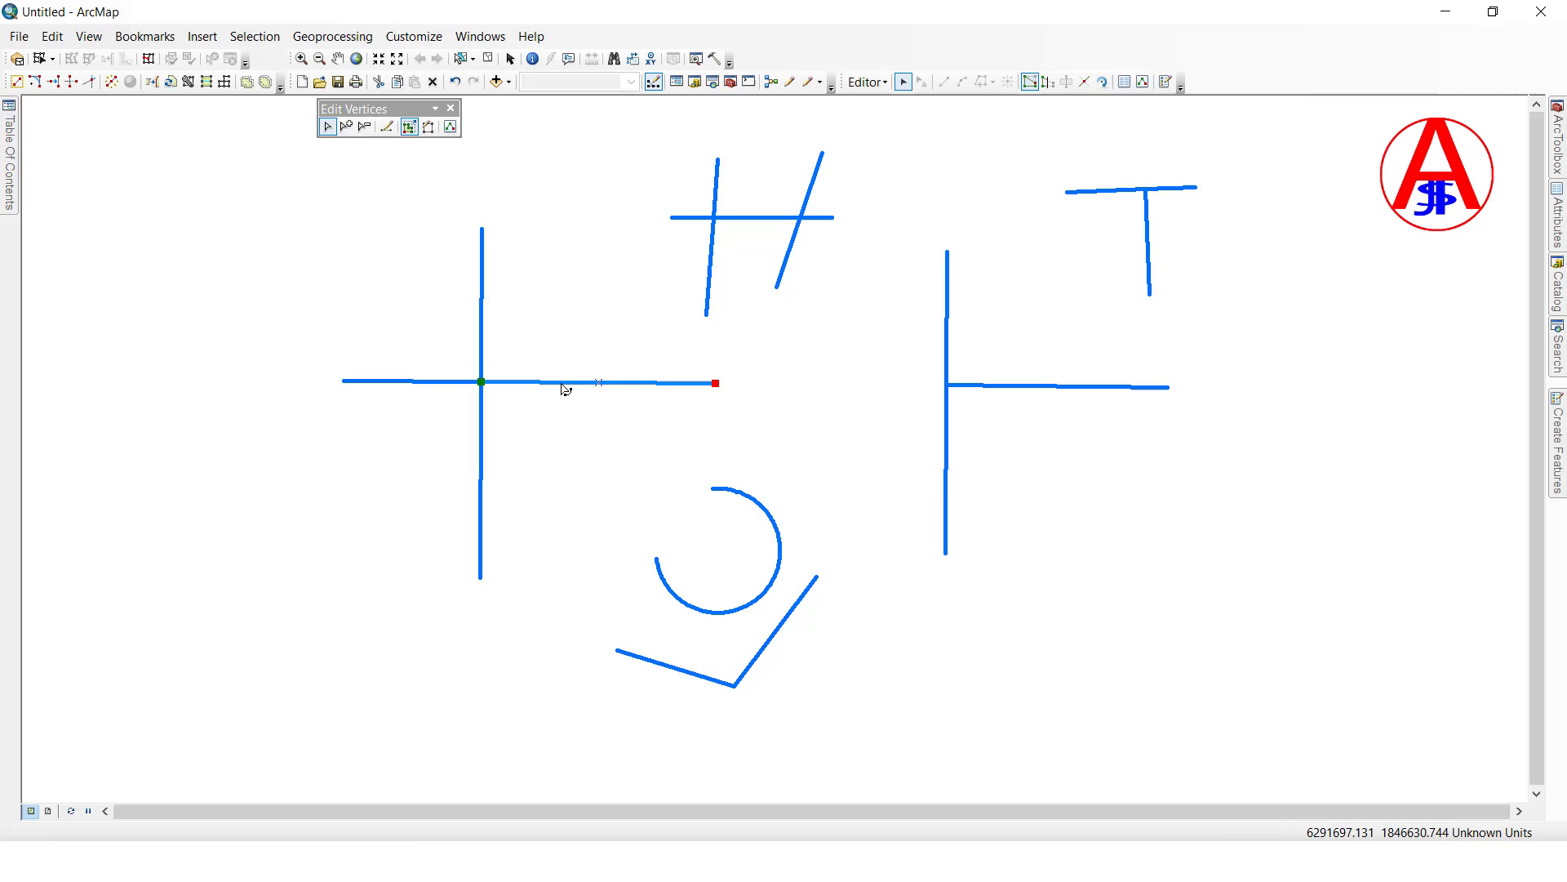
pyautogui.click(347, 127)
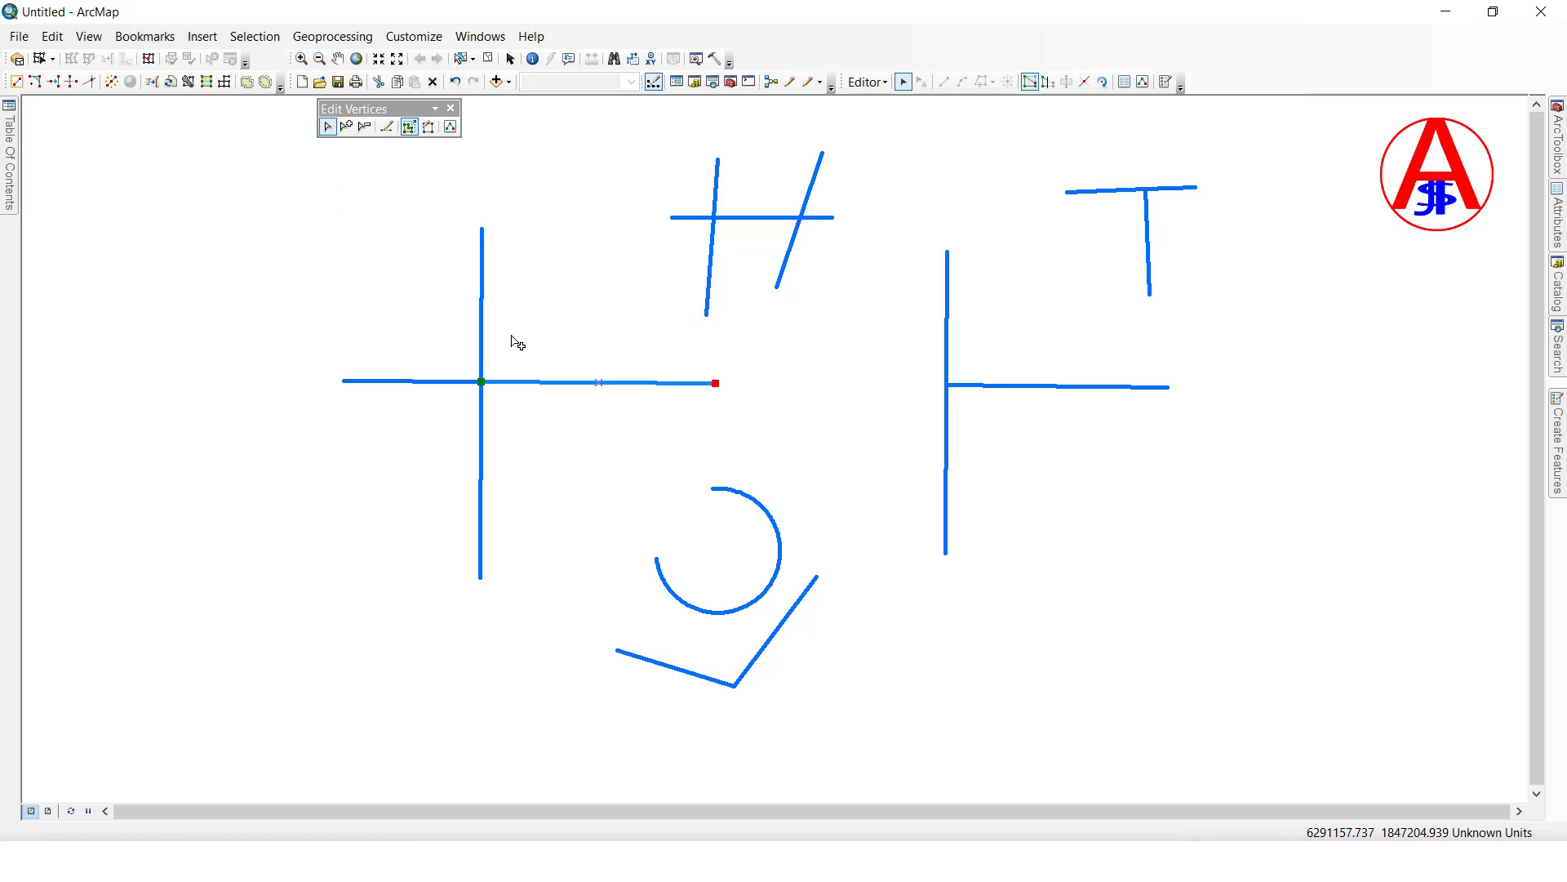
pyautogui.click(543, 382)
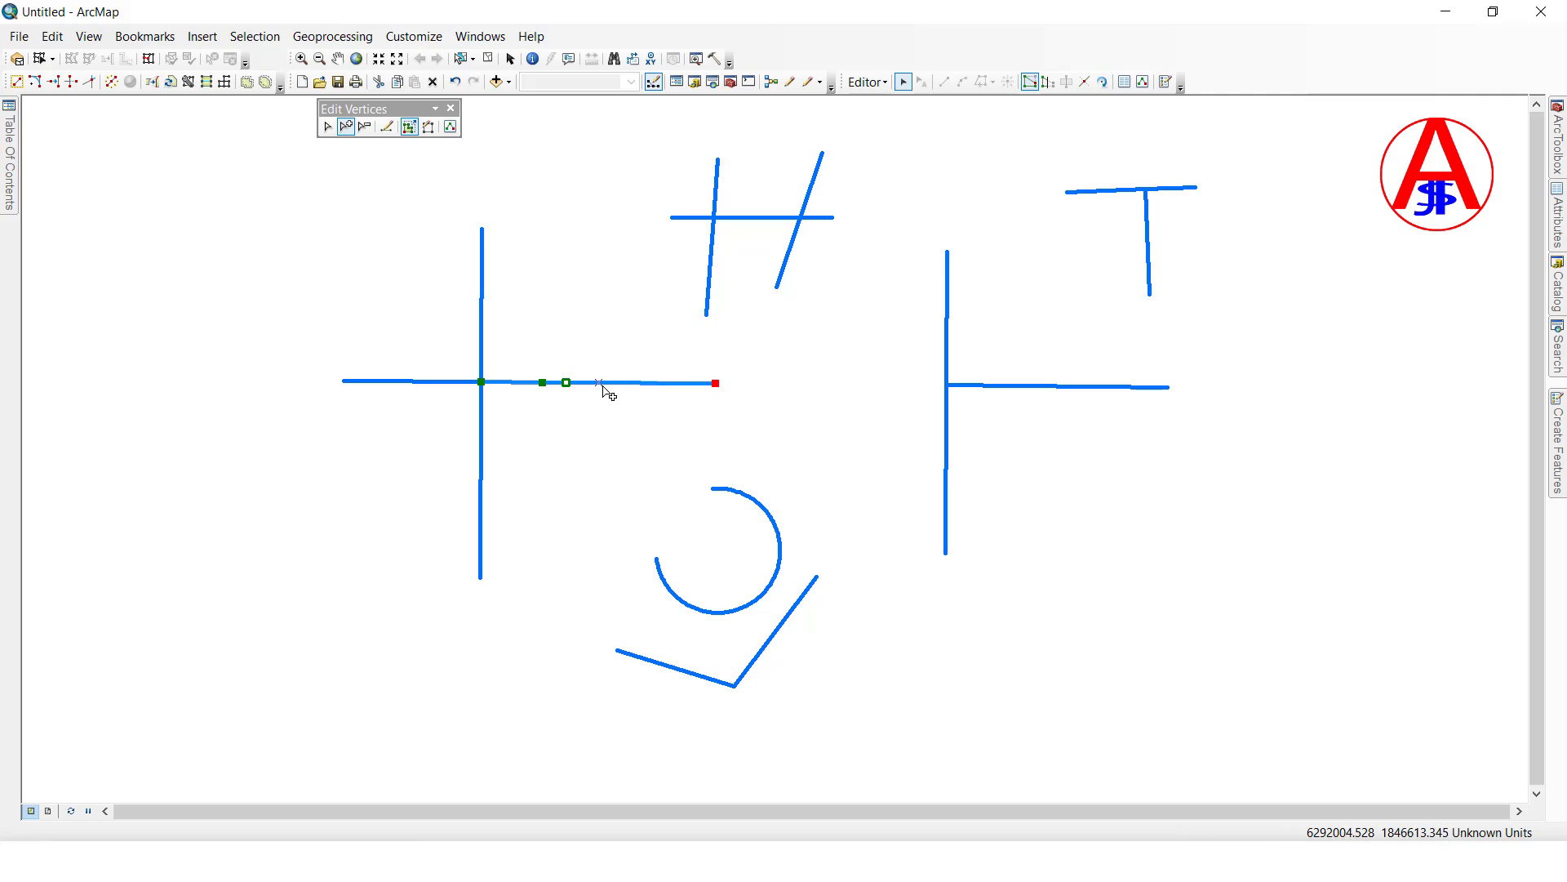
pyautogui.press('F2')
pyautogui.doubleClick(602, 385)
pyautogui.click(617, 383)
pyautogui.click(648, 383)
pyautogui.press('Escape')
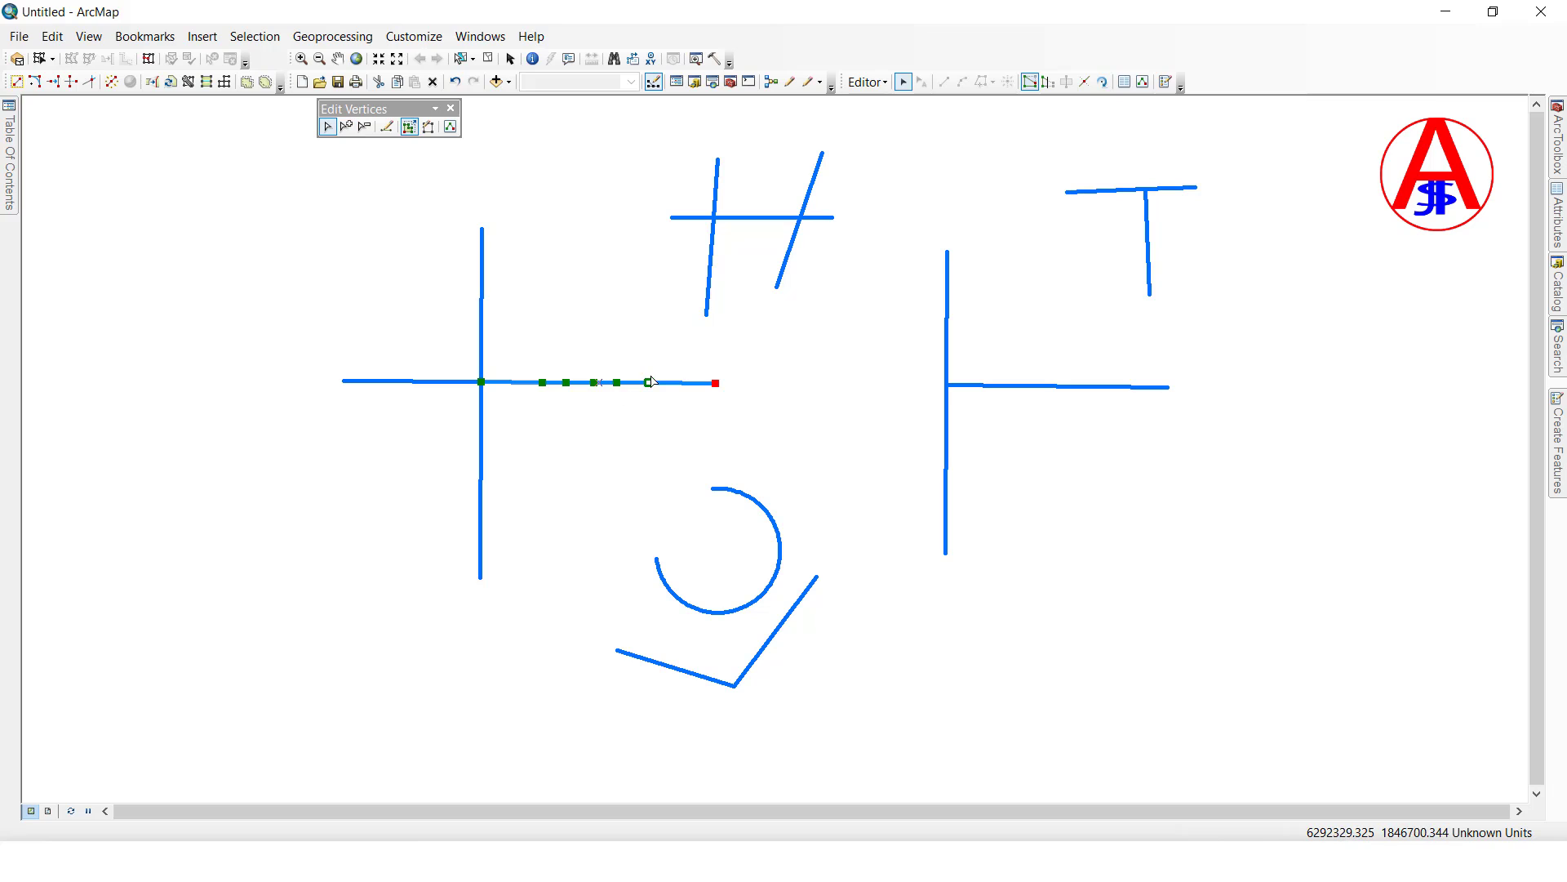
pyautogui.click(873, 120)
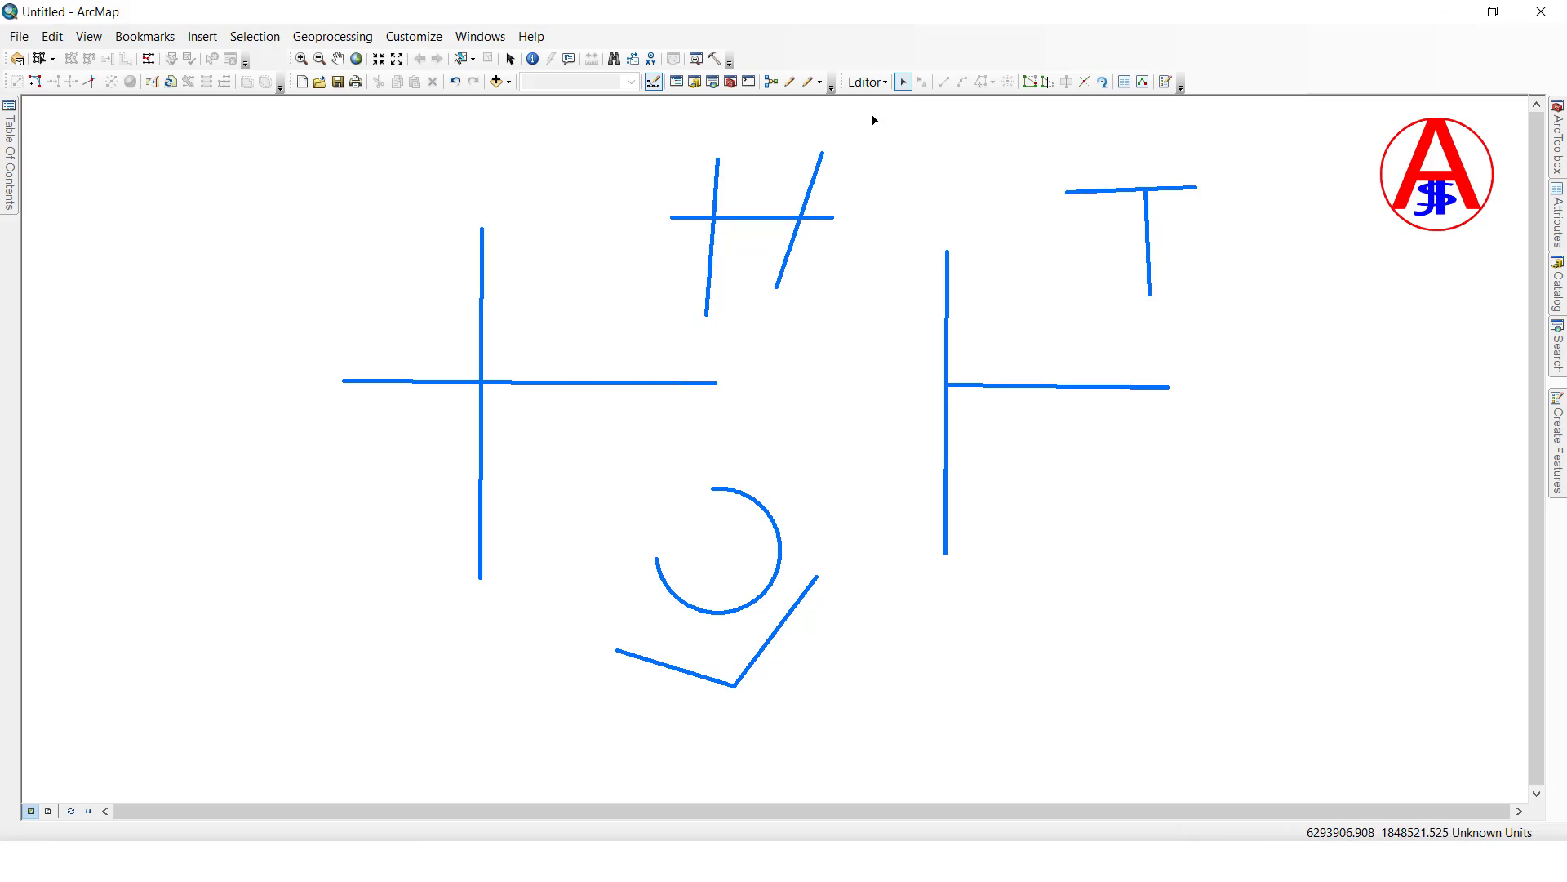
pyautogui.doubleClick(608, 390)
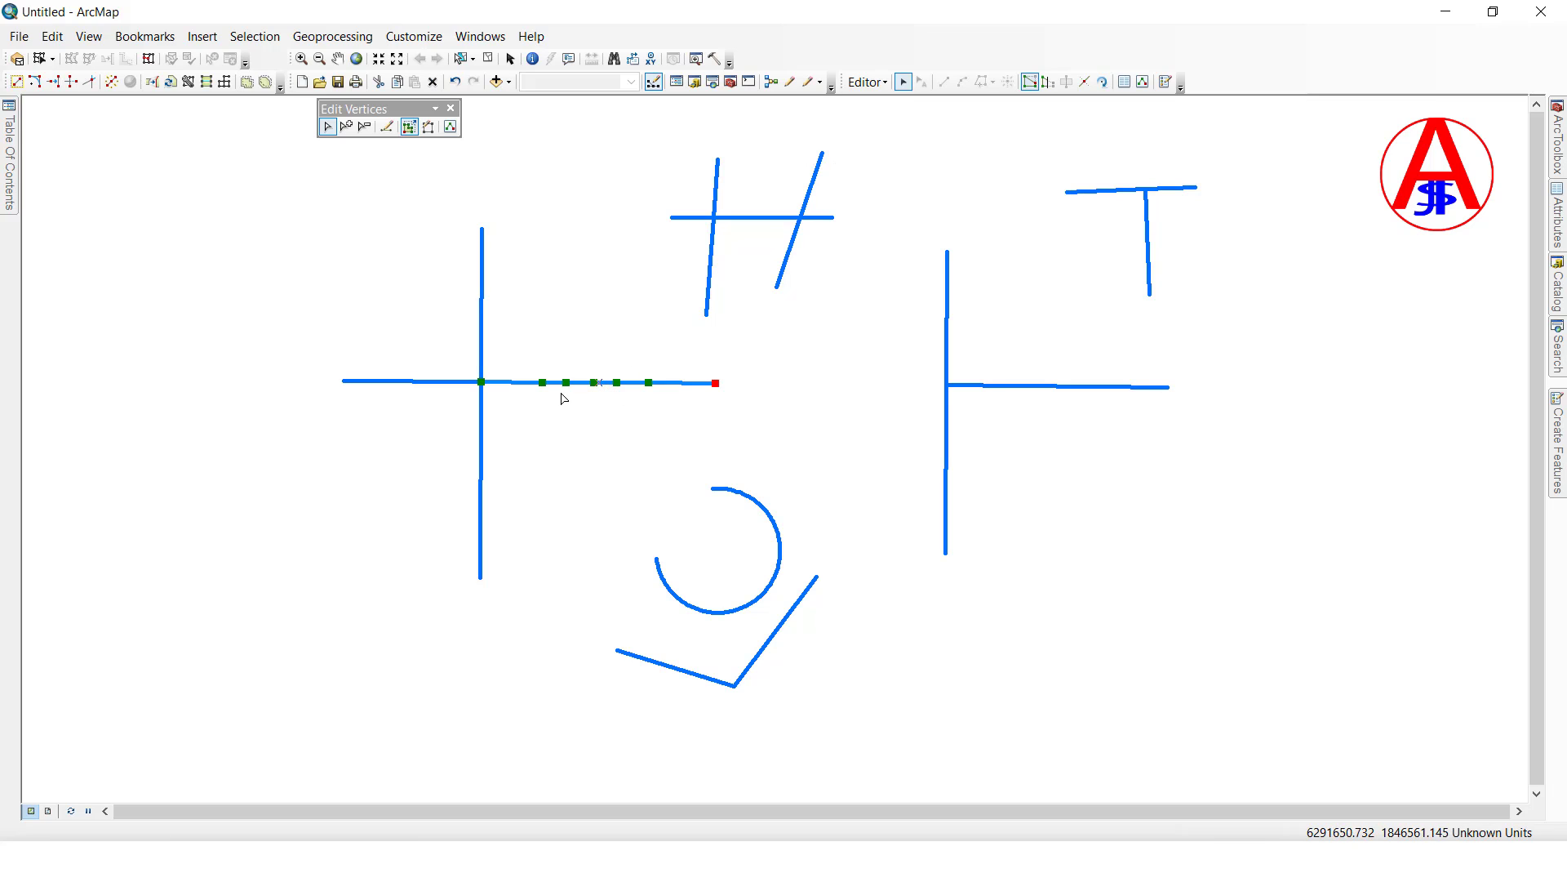
# - Remove the extra right-arm vertices with Delete Vertex by boxing them
pyautogui.click(364, 127)
pyautogui.moveTo(640, 368); pyautogui.dragTo(659, 402)
pyautogui.moveTo(508, 322); pyautogui.dragTo(664, 469)
pyautogui.click(616, 350)
# - Extend the horizontal line's right end with four vertices rising to a peak and back down, then deselect
pyautogui.doubleClick(628, 382)
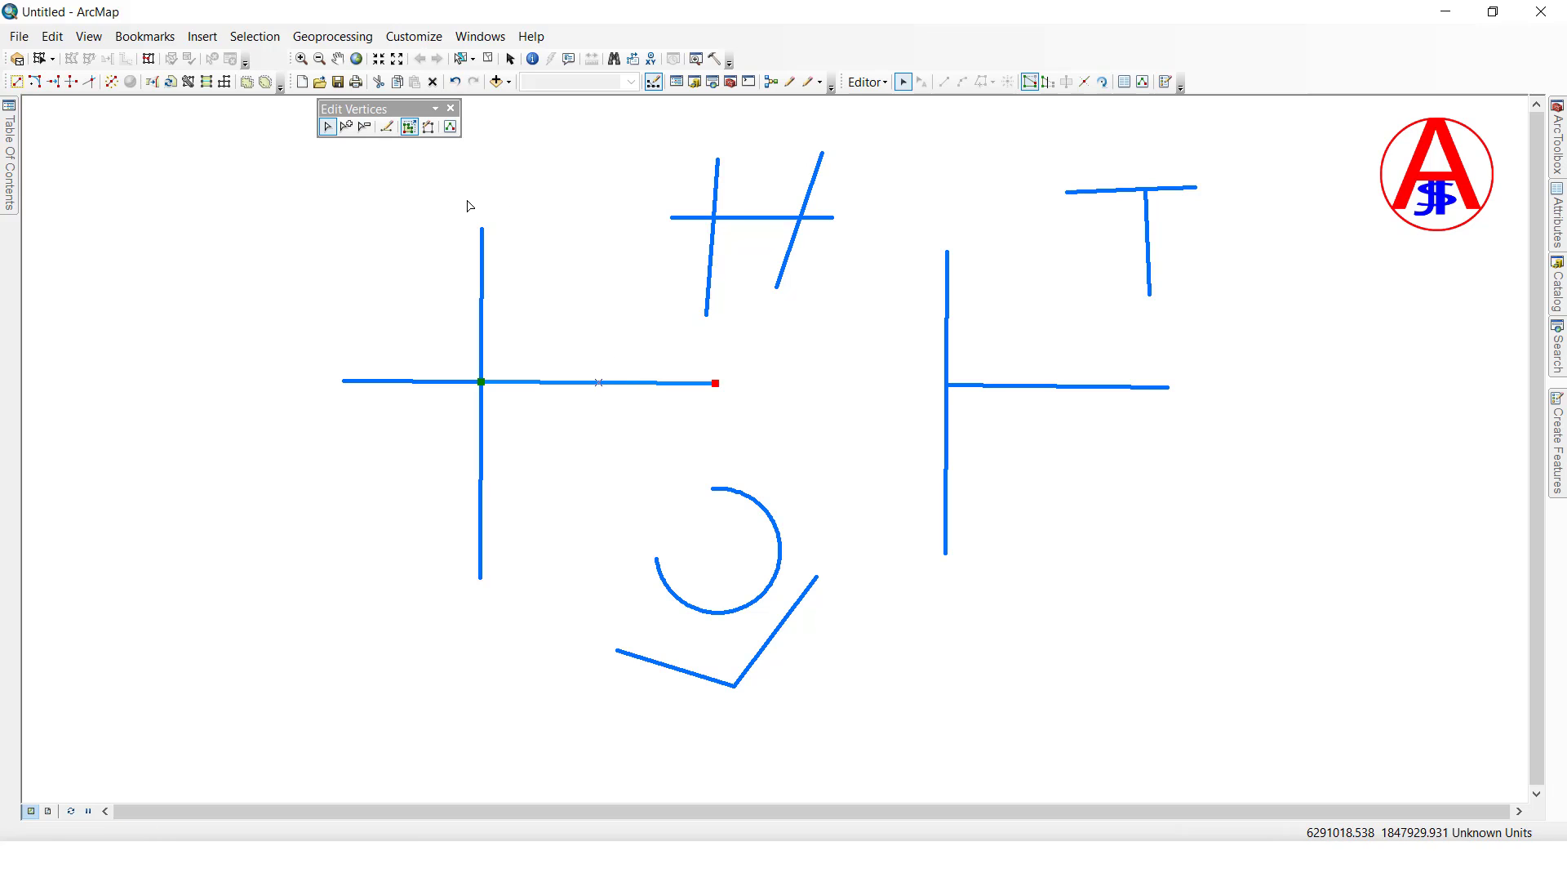
pyautogui.click(387, 128)
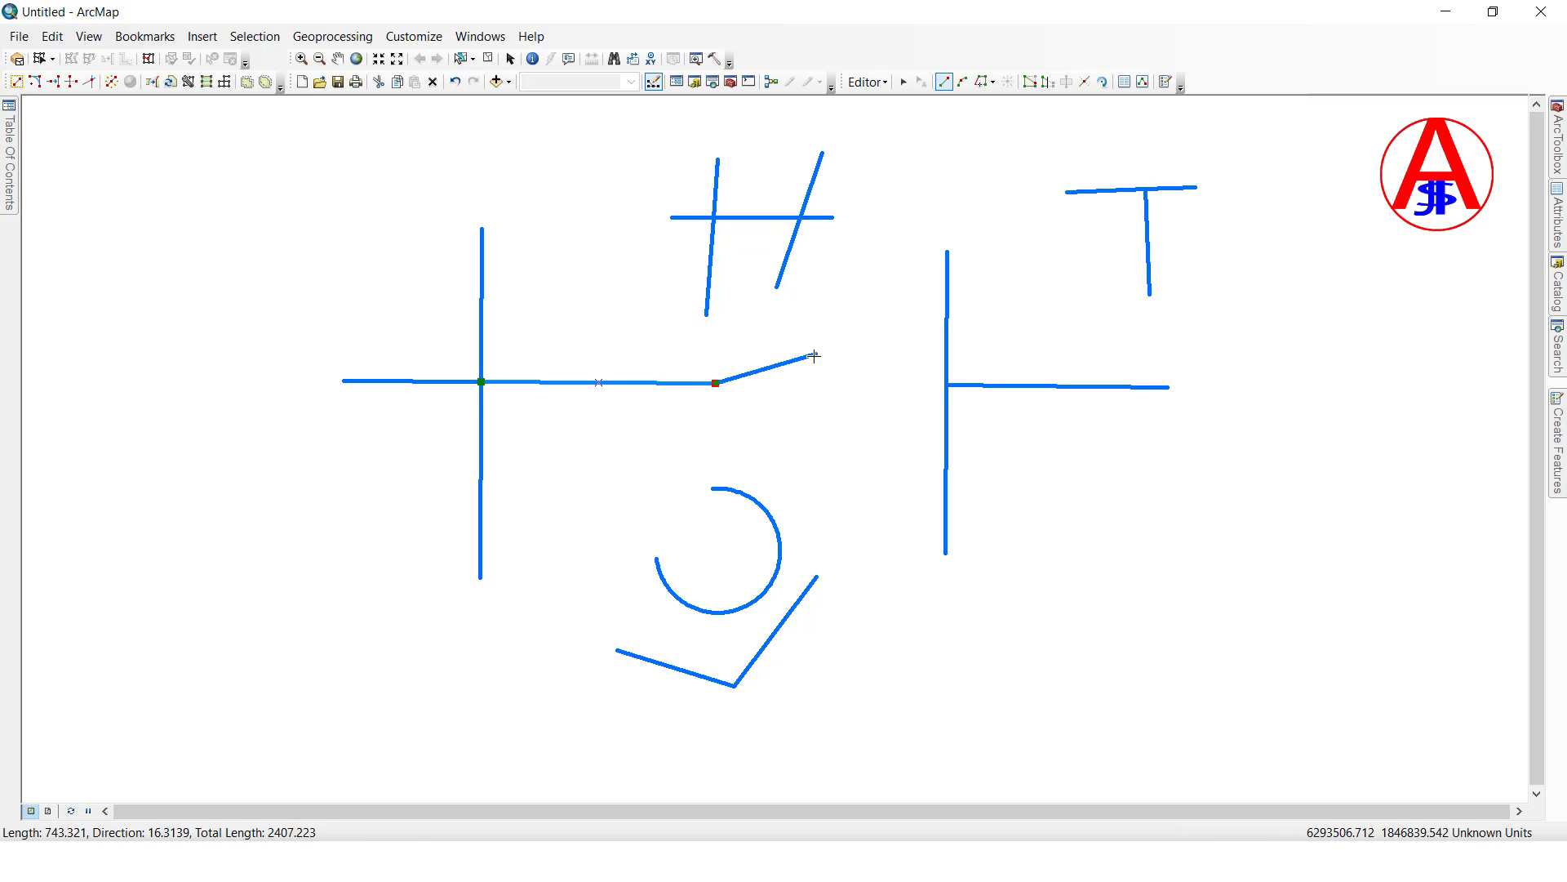
pyautogui.click(822, 321)
pyautogui.click(888, 231)
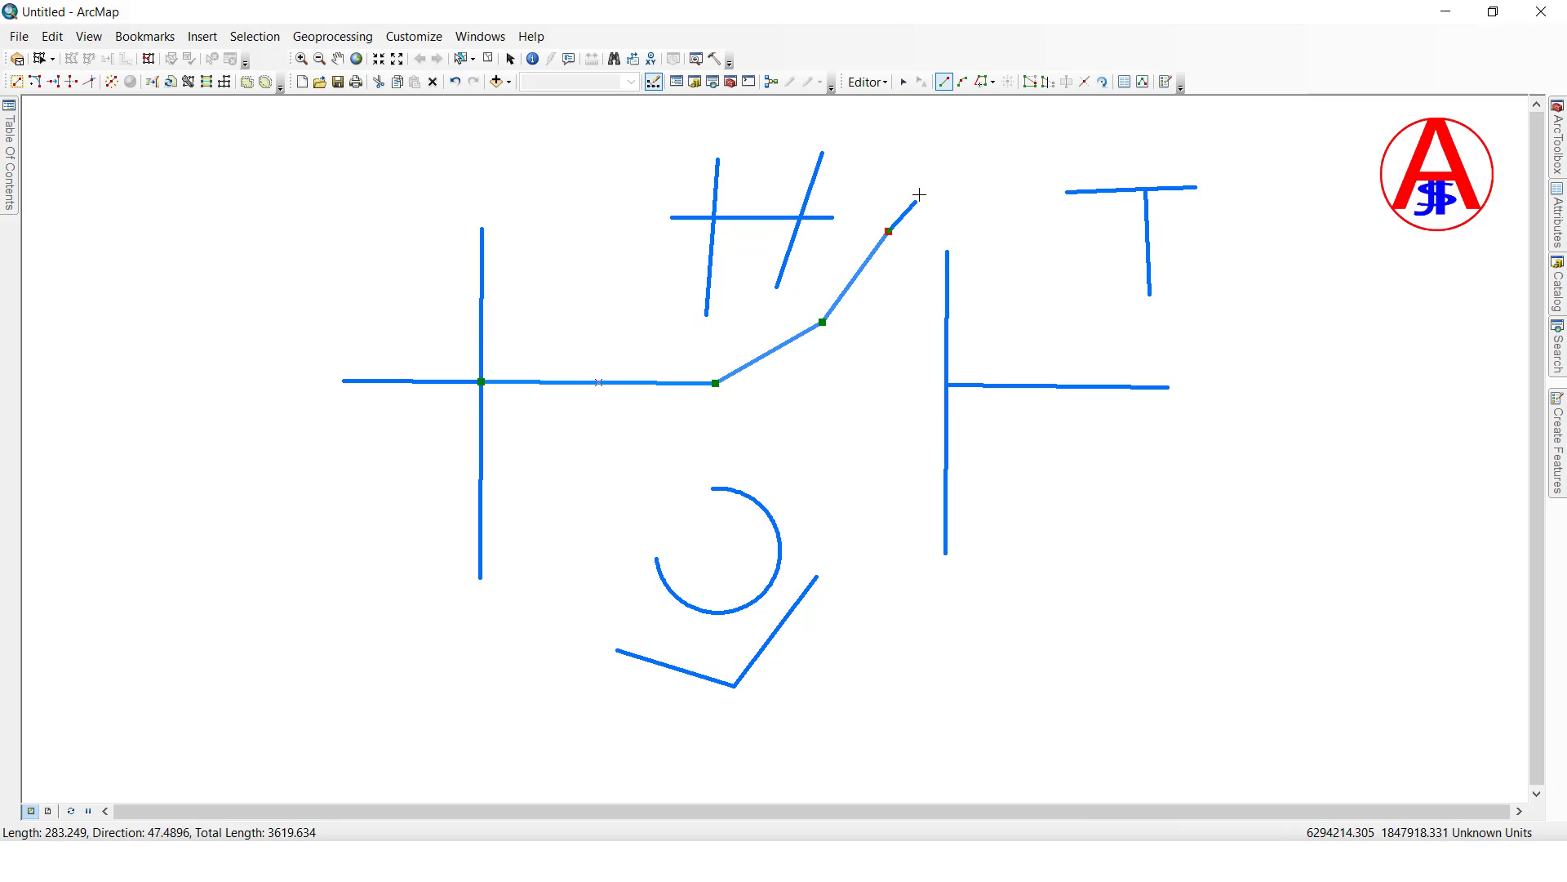
pyautogui.click(948, 174)
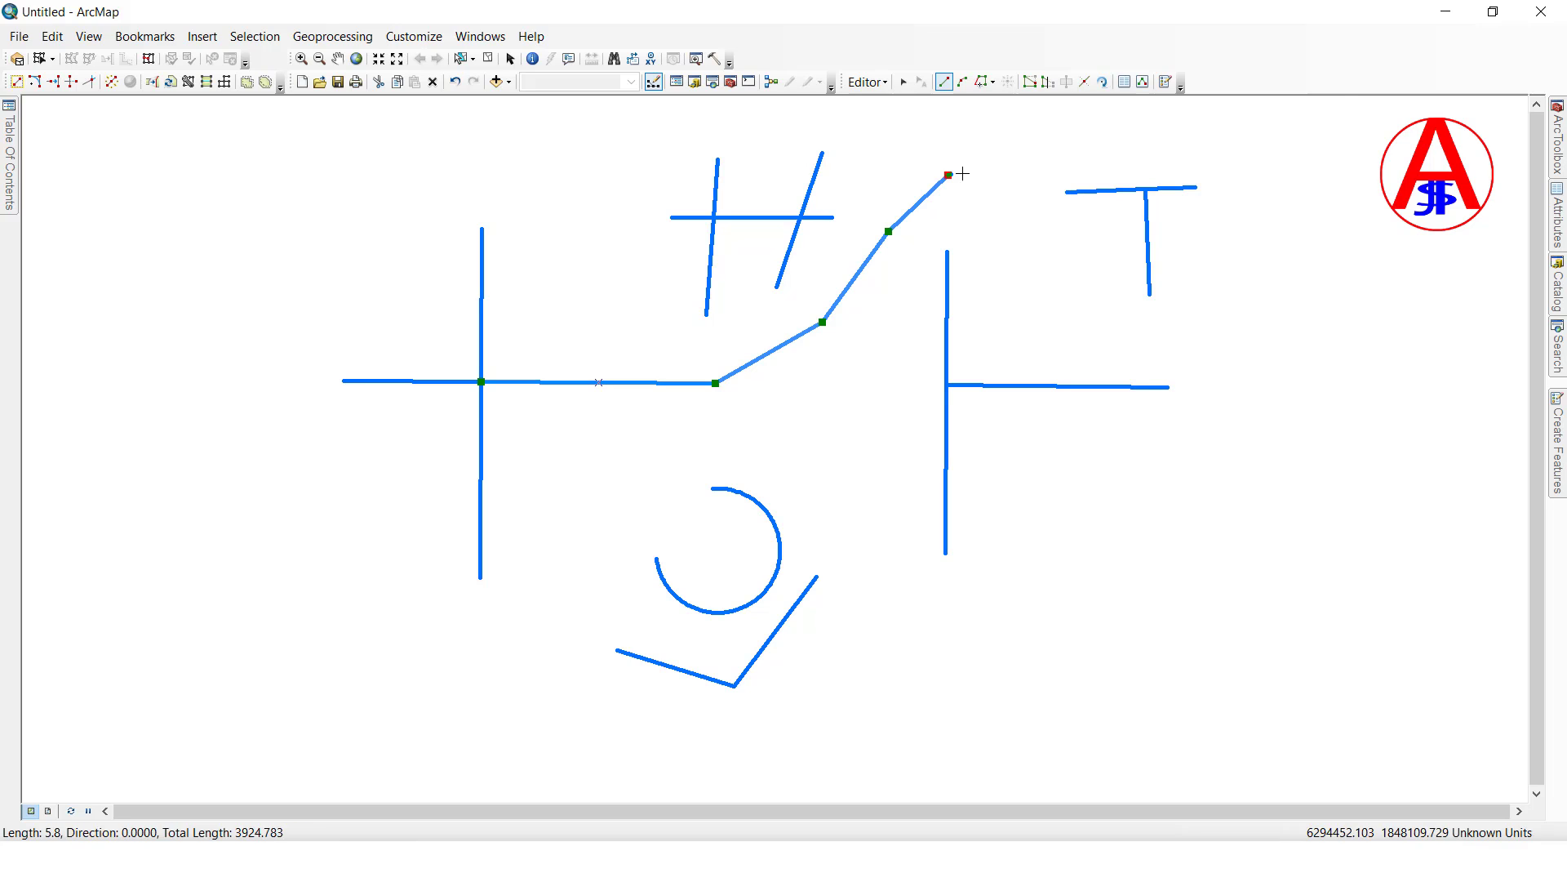
pyautogui.doubleClick(1039, 251)
pyautogui.click(884, 279)
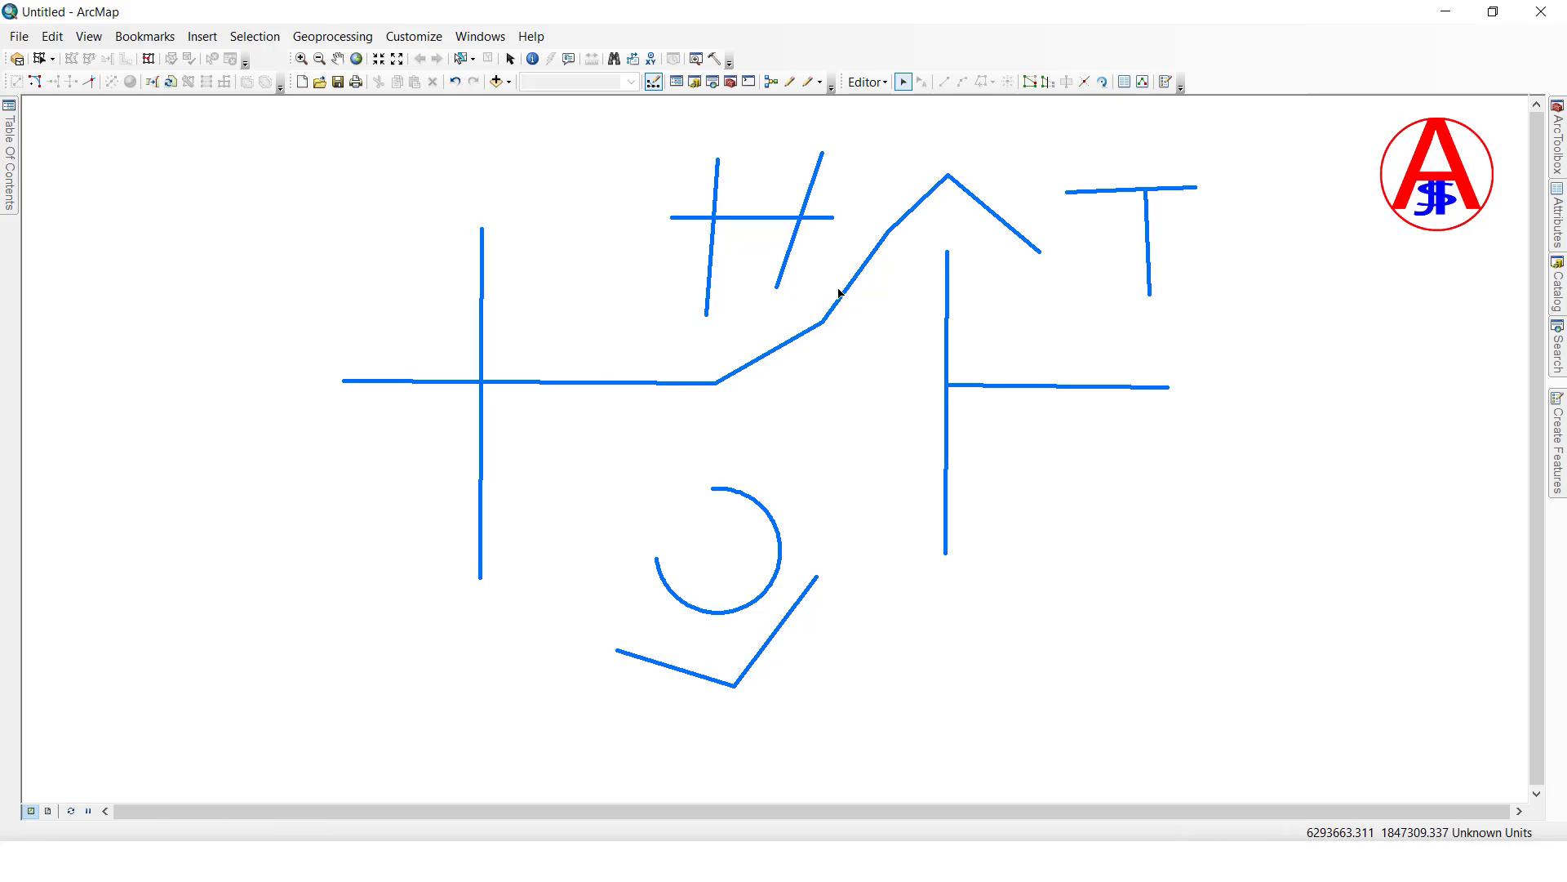
# - With proportional stretching on, pull the peak vertex up, then drag it to the lower right
pyautogui.doubleClick(844, 300)
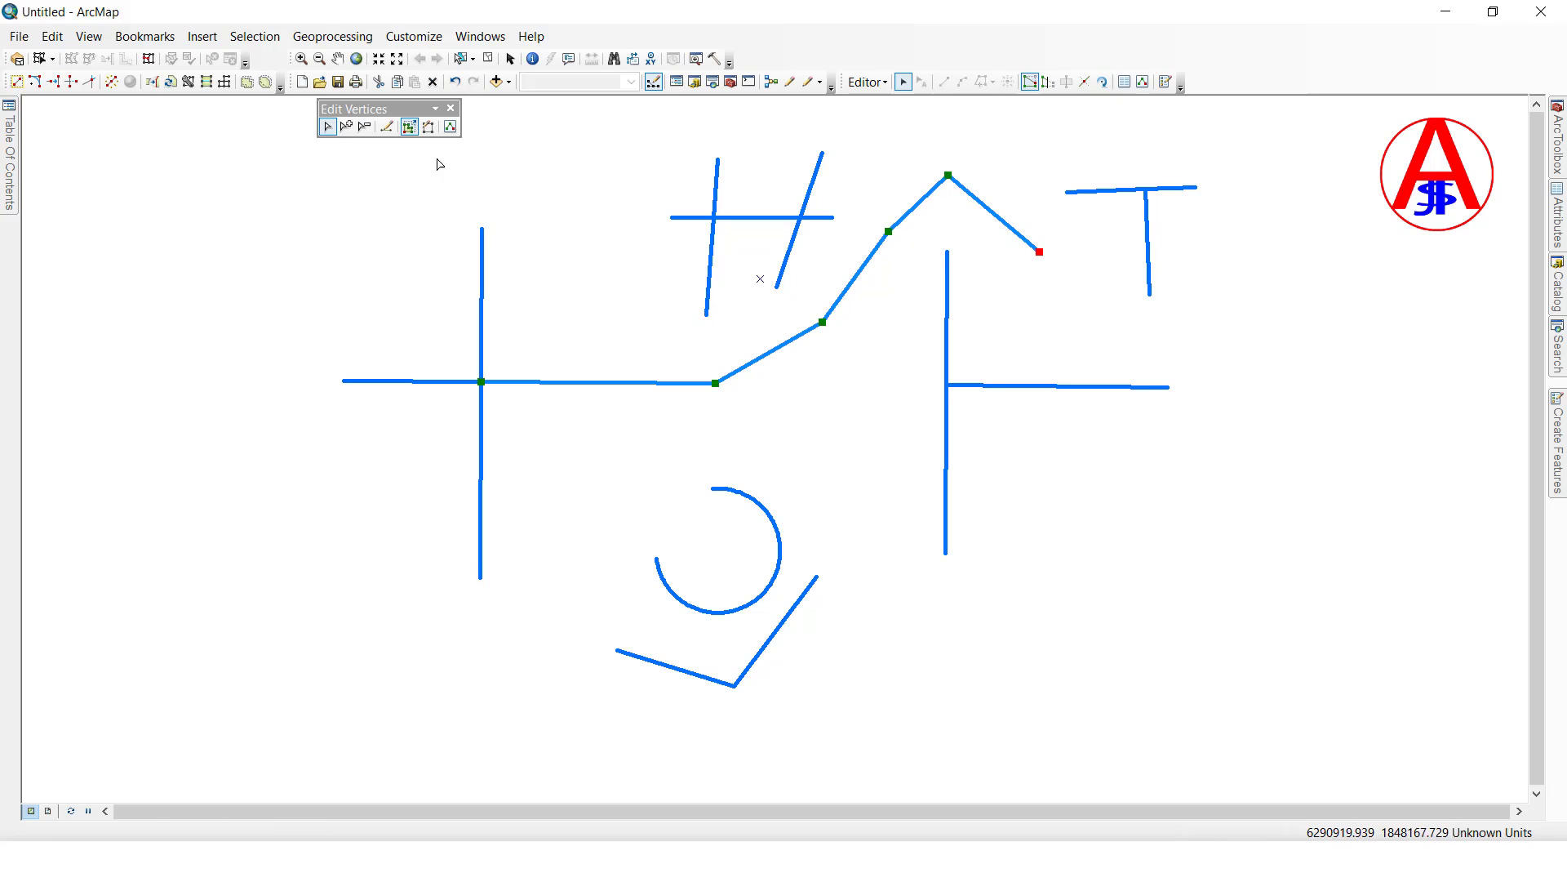
pyautogui.click(409, 128)
pyautogui.moveTo(948, 175); pyautogui.dragTo(967, 134)
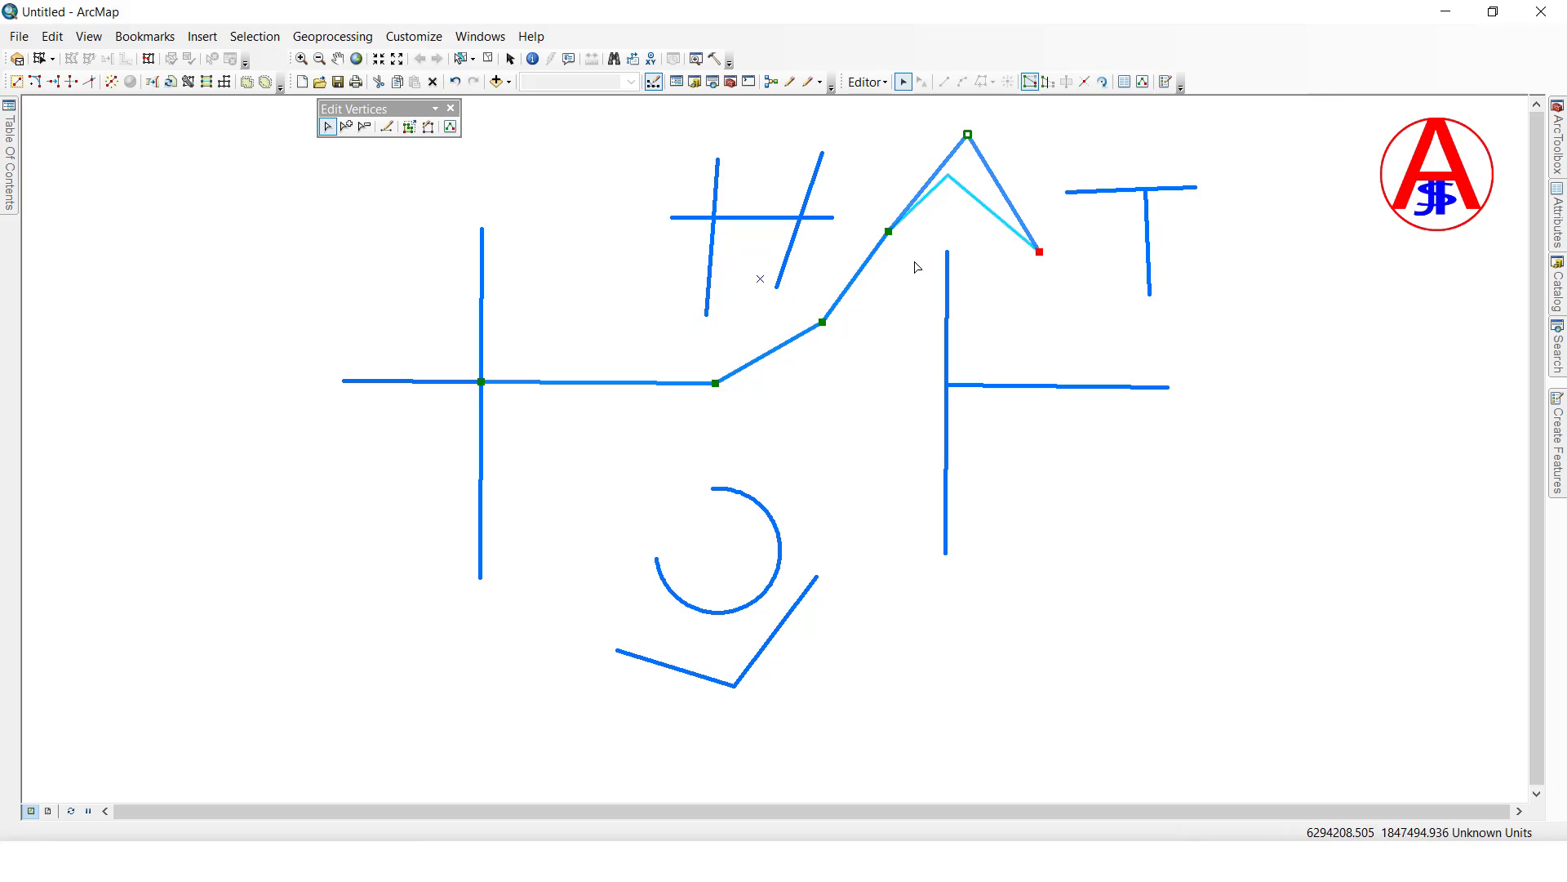
pyautogui.click(412, 130)
pyautogui.moveTo(971, 143); pyautogui.dragTo(1154, 566)
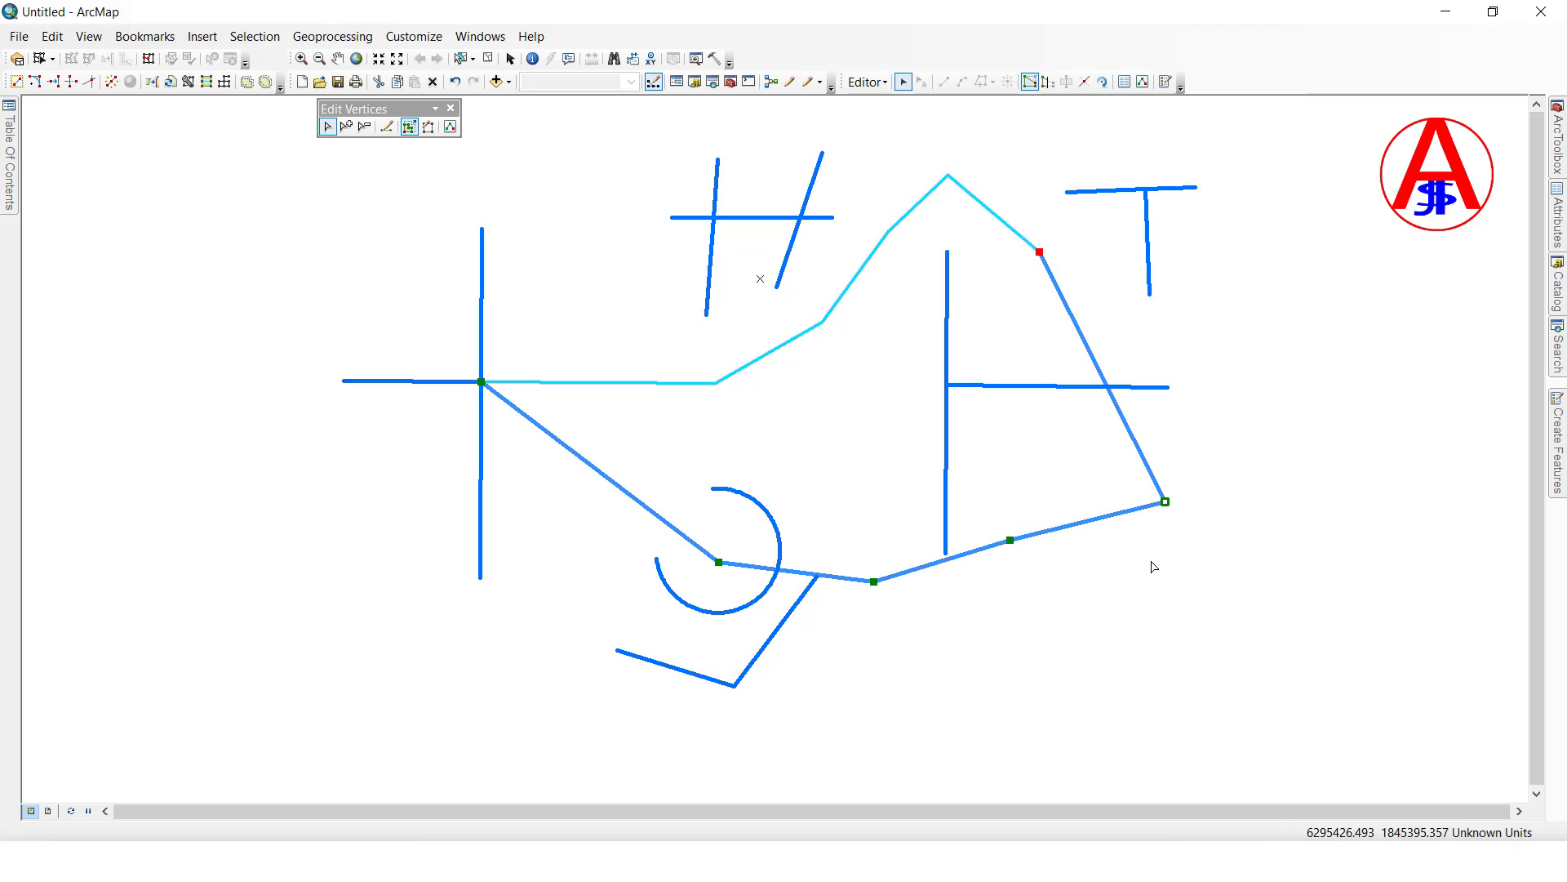
# - Turn off proportional stretching and move the lower-right vertex further right, undoing a mistaken drag
pyautogui.click(409, 126)
pyautogui.moveTo(1166, 502); pyautogui.dragTo(980, 367)
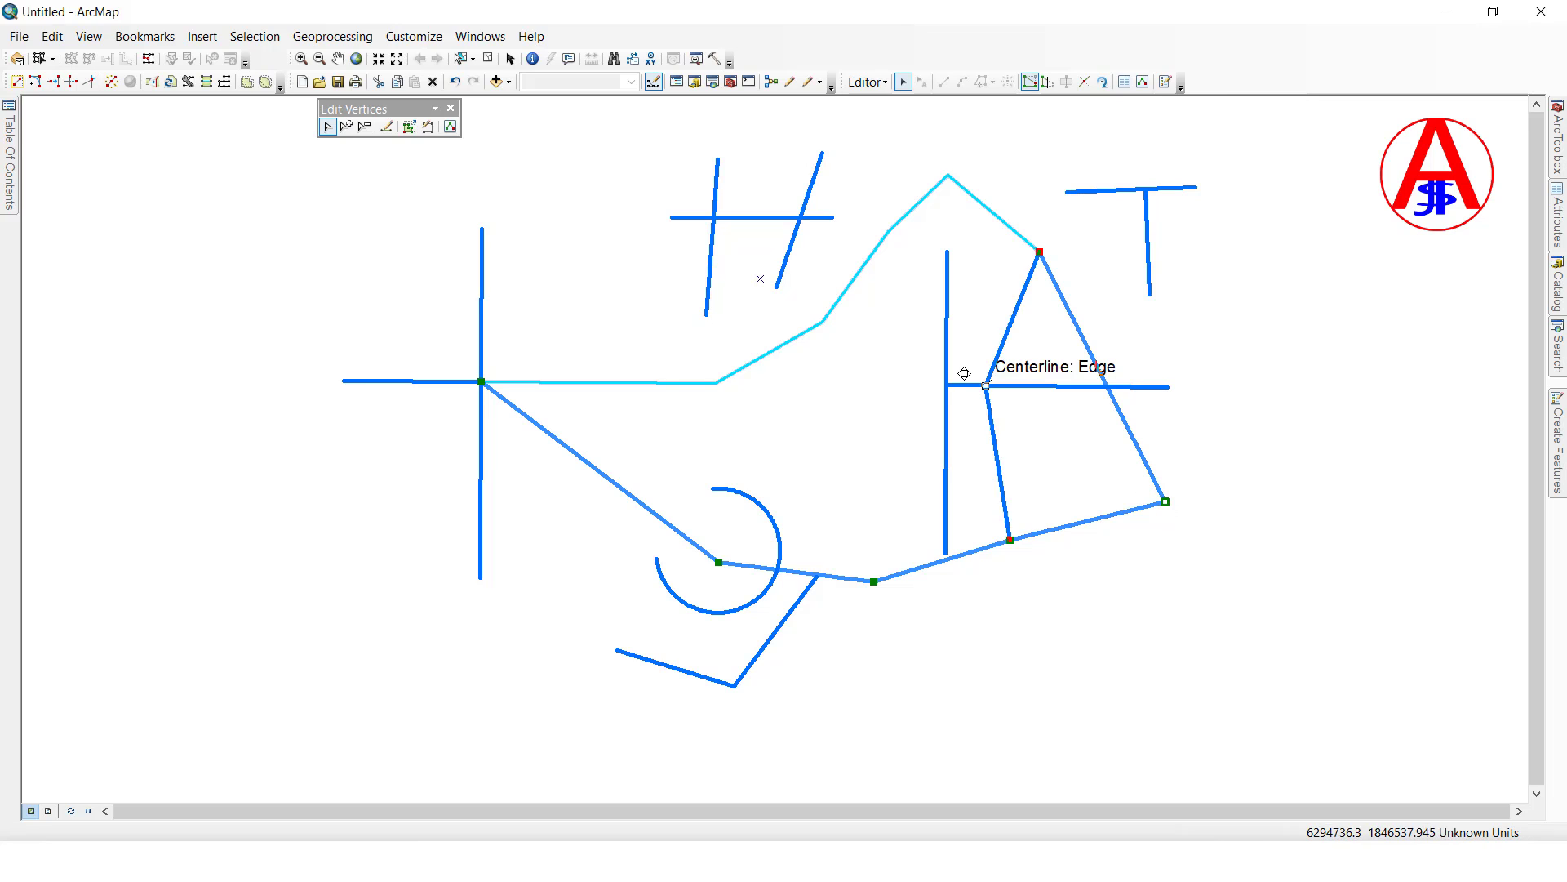
pyautogui.press('Escape')
pyautogui.moveTo(1166, 502); pyautogui.dragTo(1231, 513)
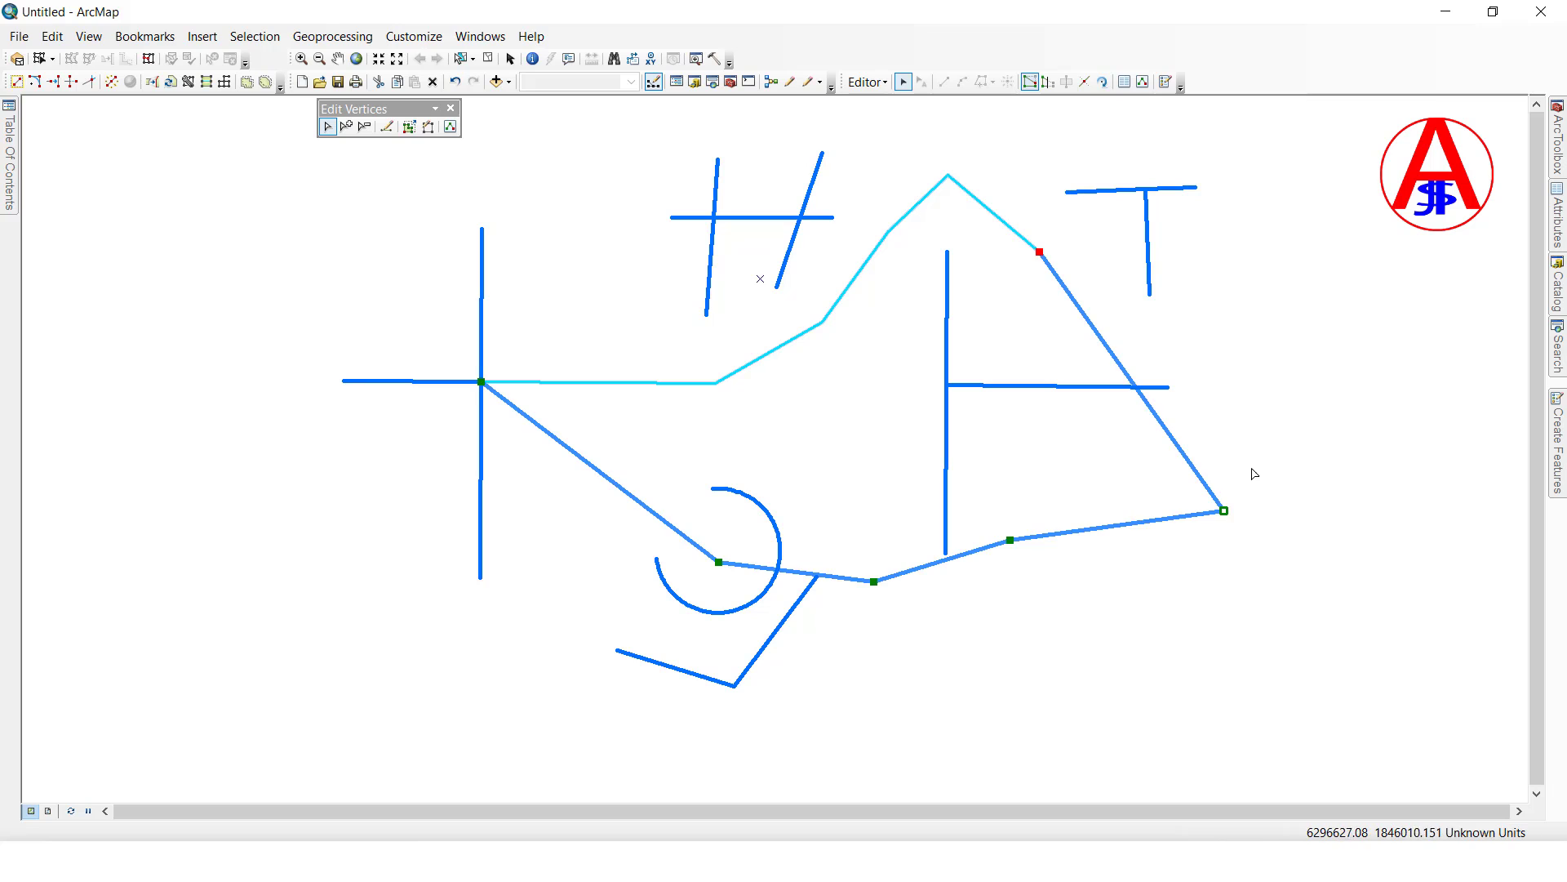
# - Finish the current sketch, reselect the long reshaped line, and reopen its vertices for editing
pyautogui.click(1157, 462)
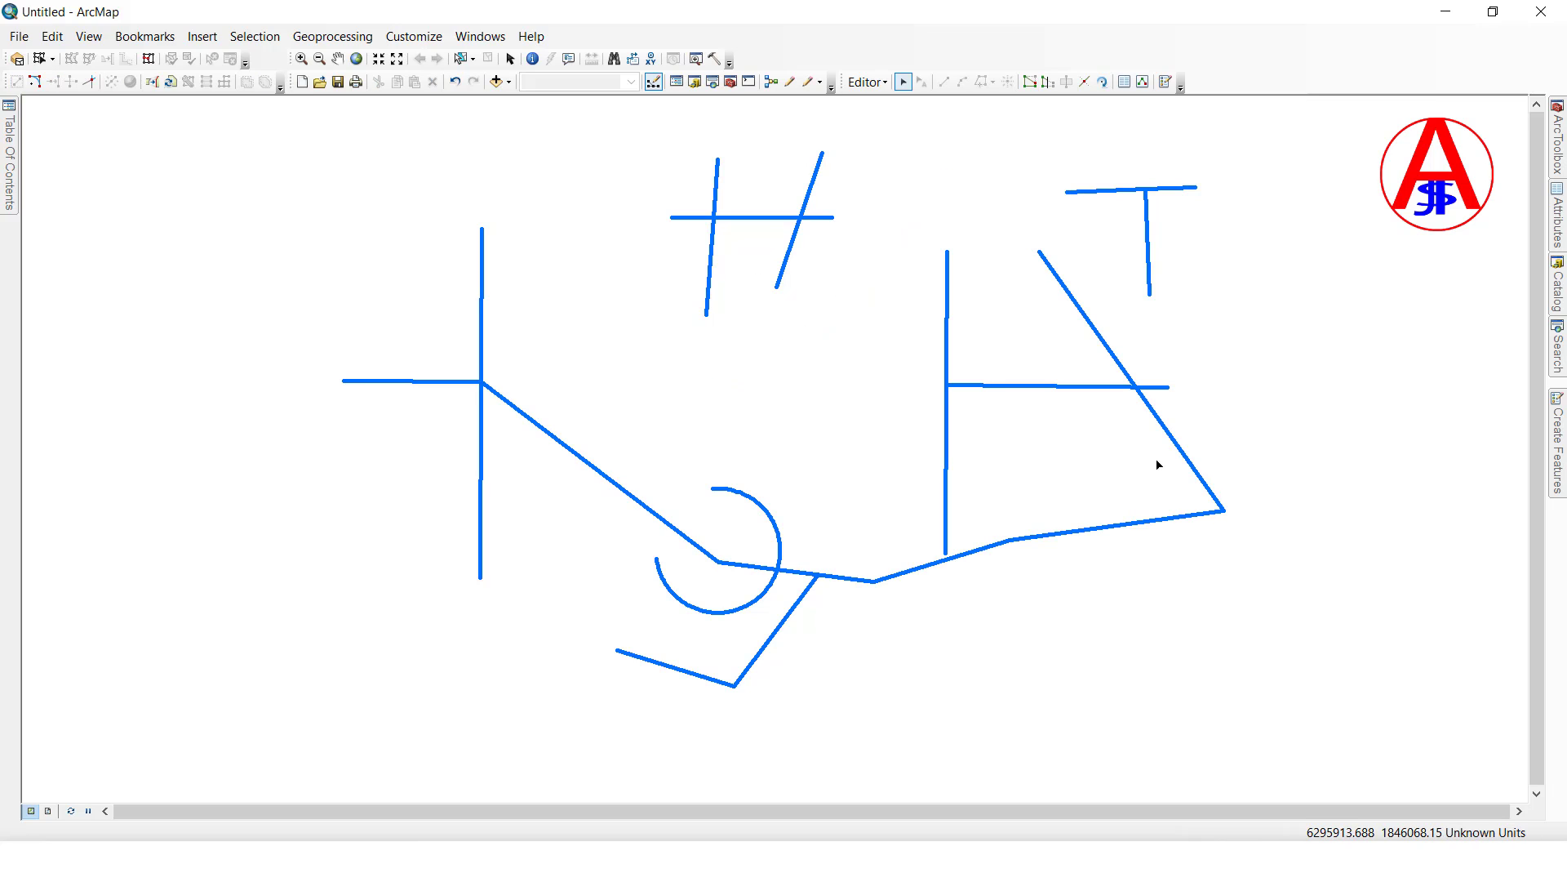
pyautogui.doubleClick(1167, 435)
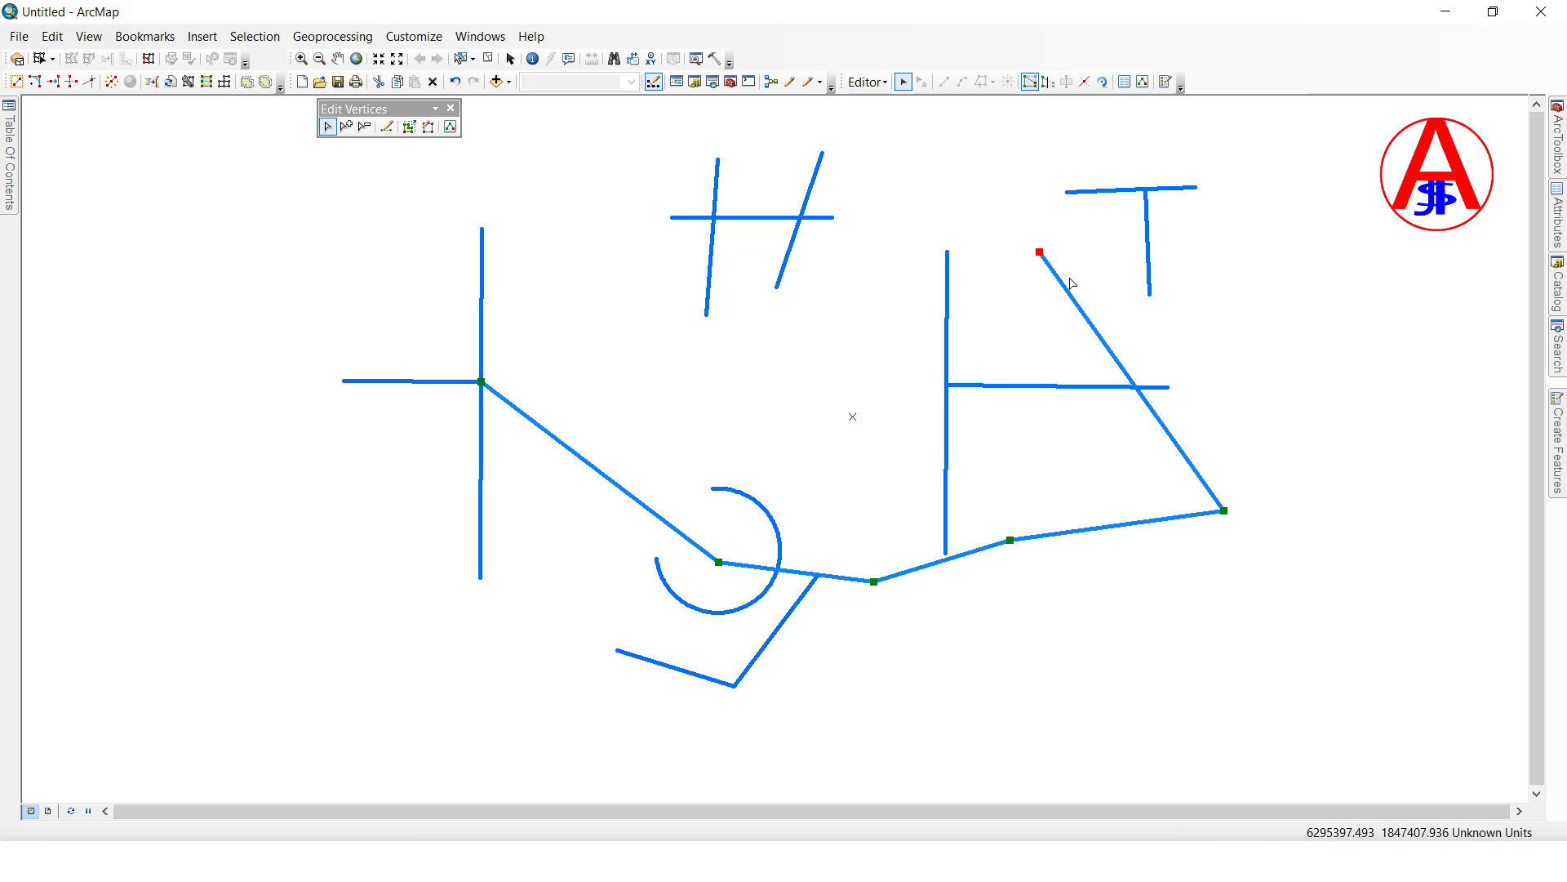
pyautogui.click(438, 126)
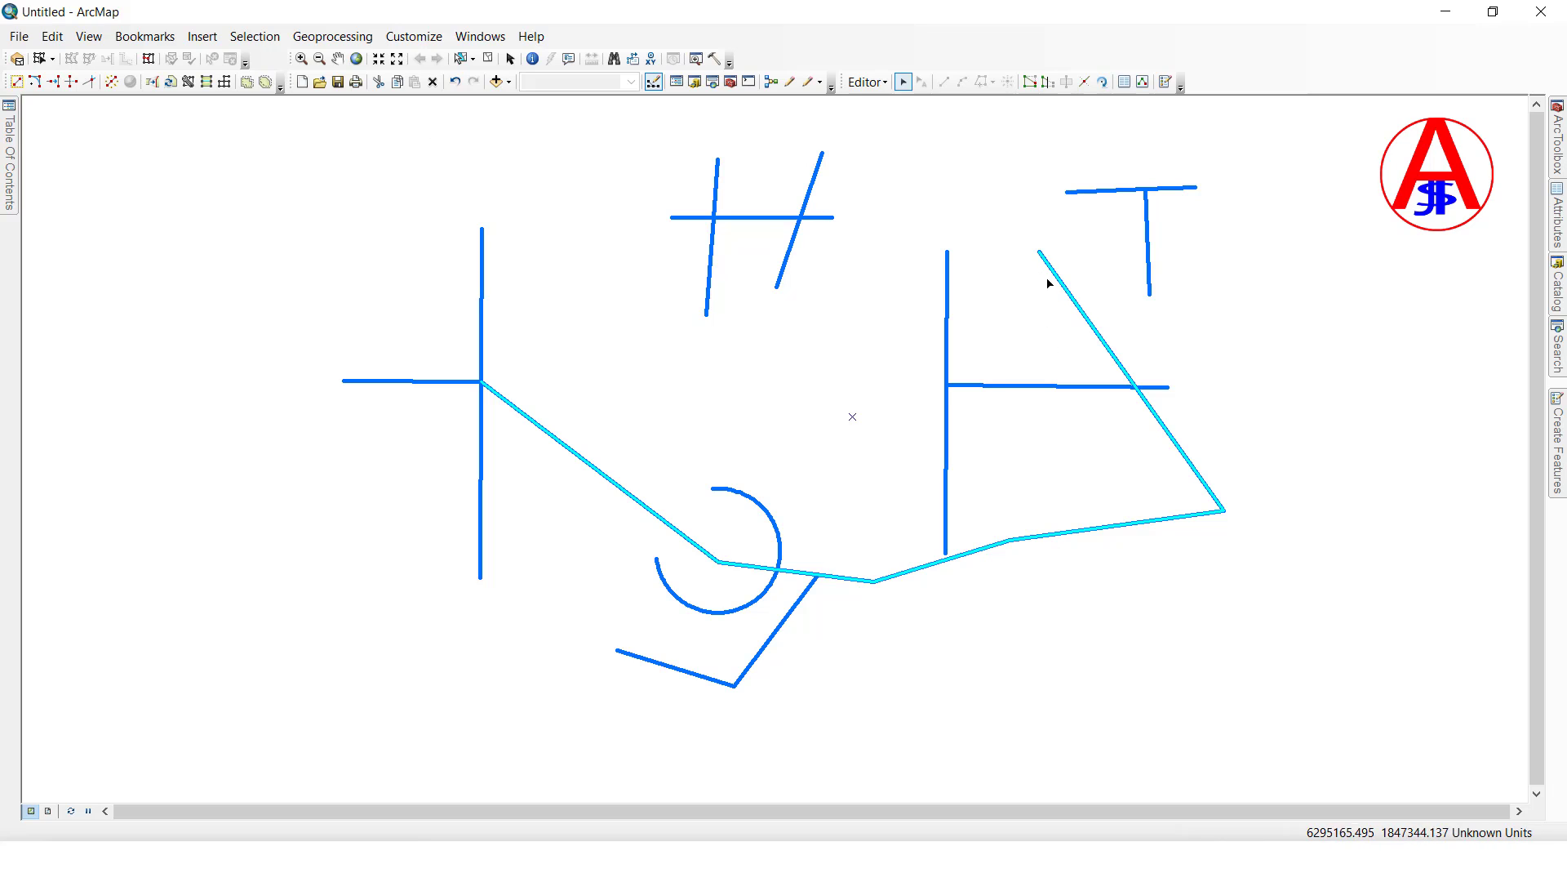
pyautogui.click(1186, 358)
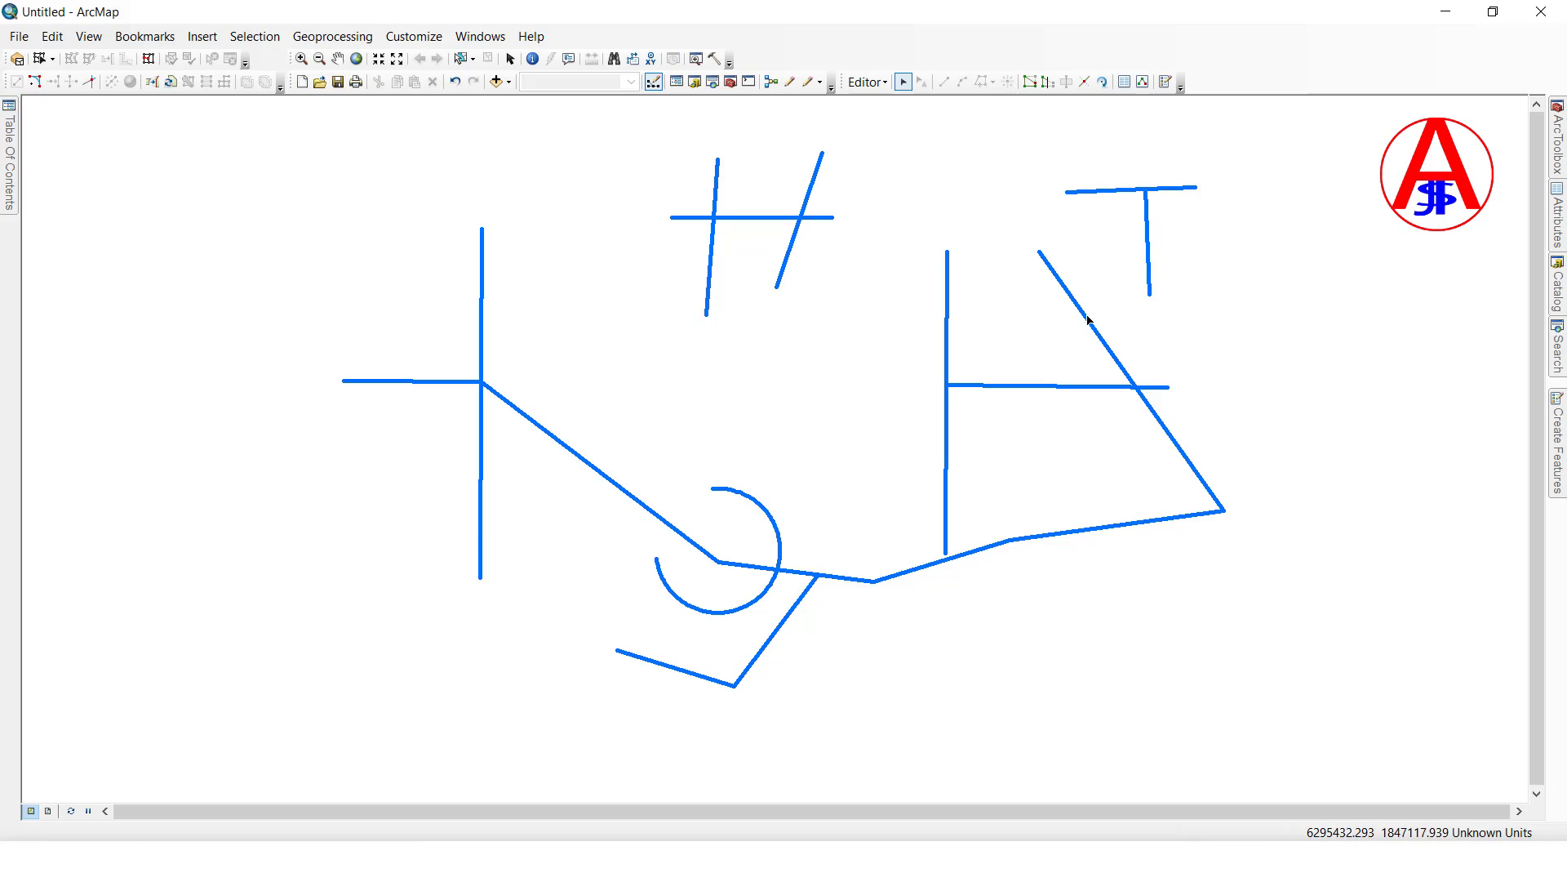
pyautogui.click(1086, 320)
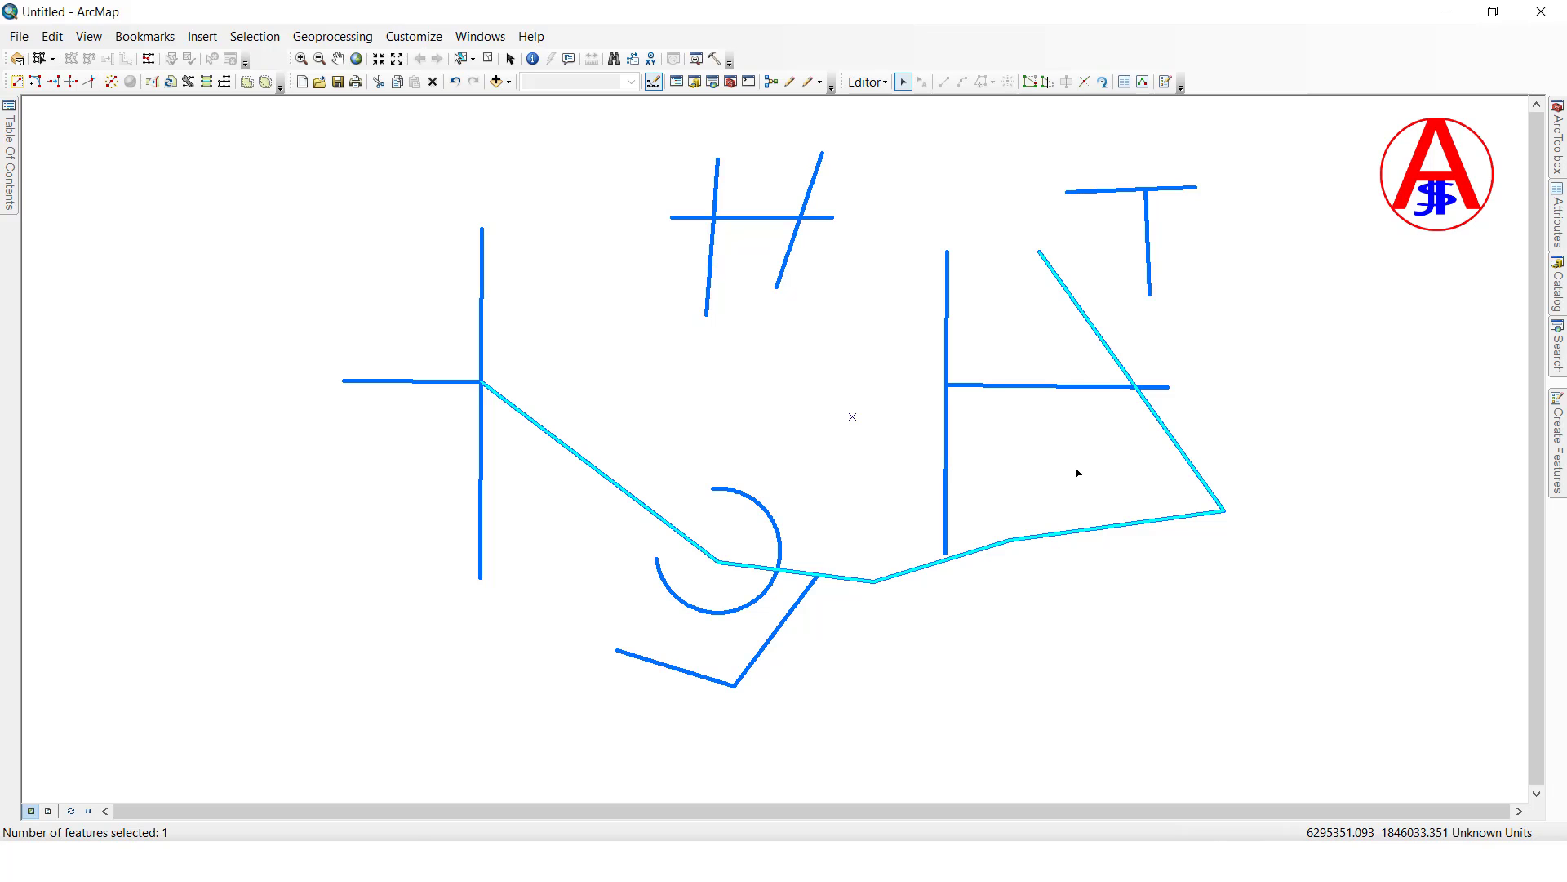
pyautogui.doubleClick(1101, 345)
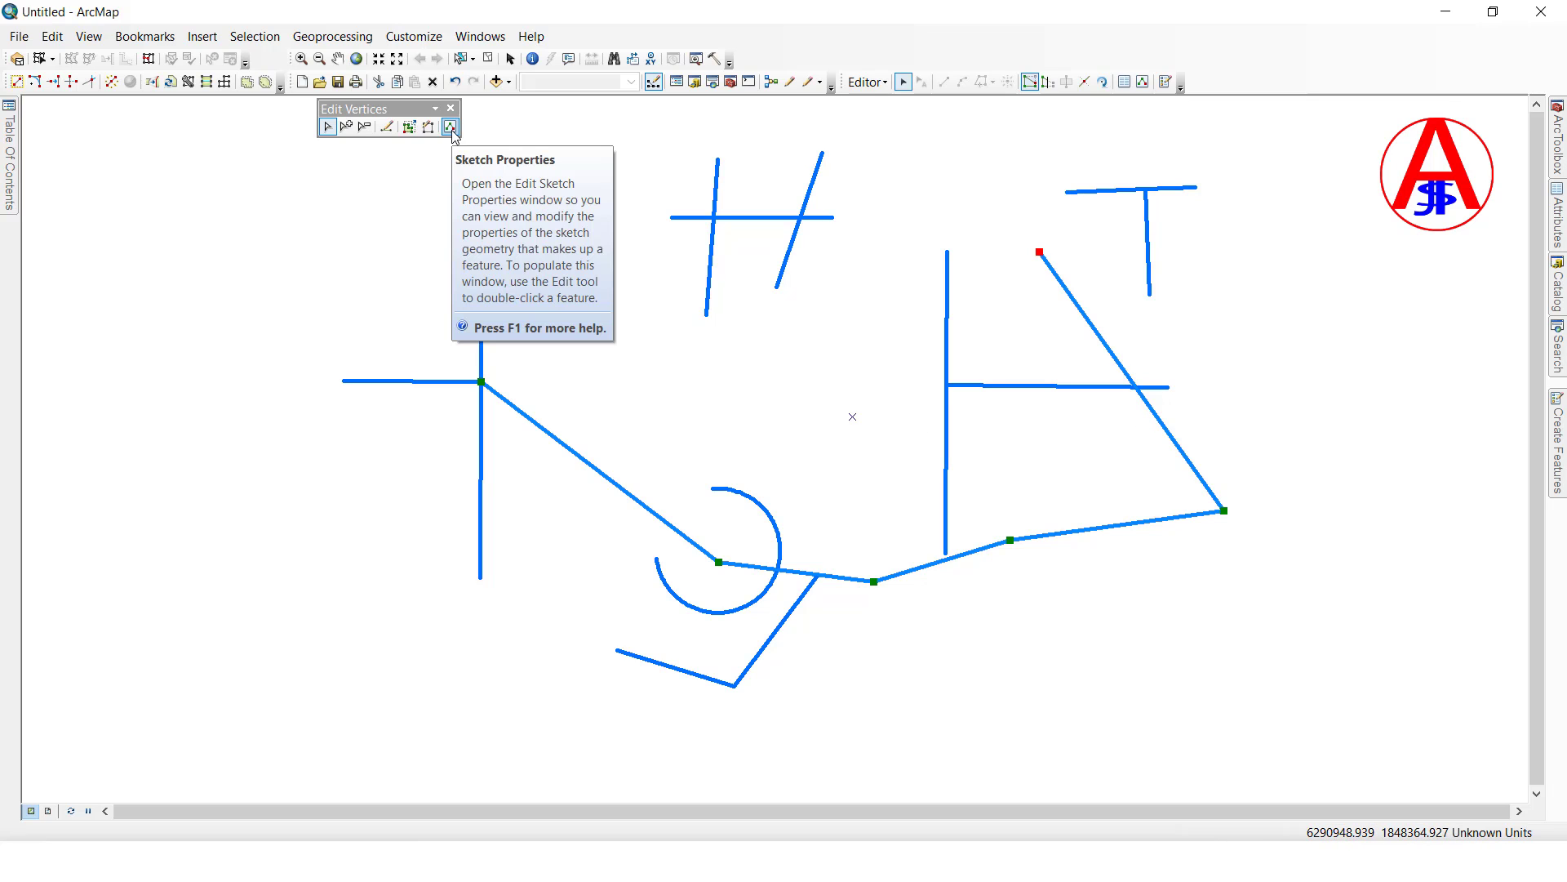
# - Show Sketch Properties listing the six vertex coordinates and check vertex 0
pyautogui.click(451, 127)
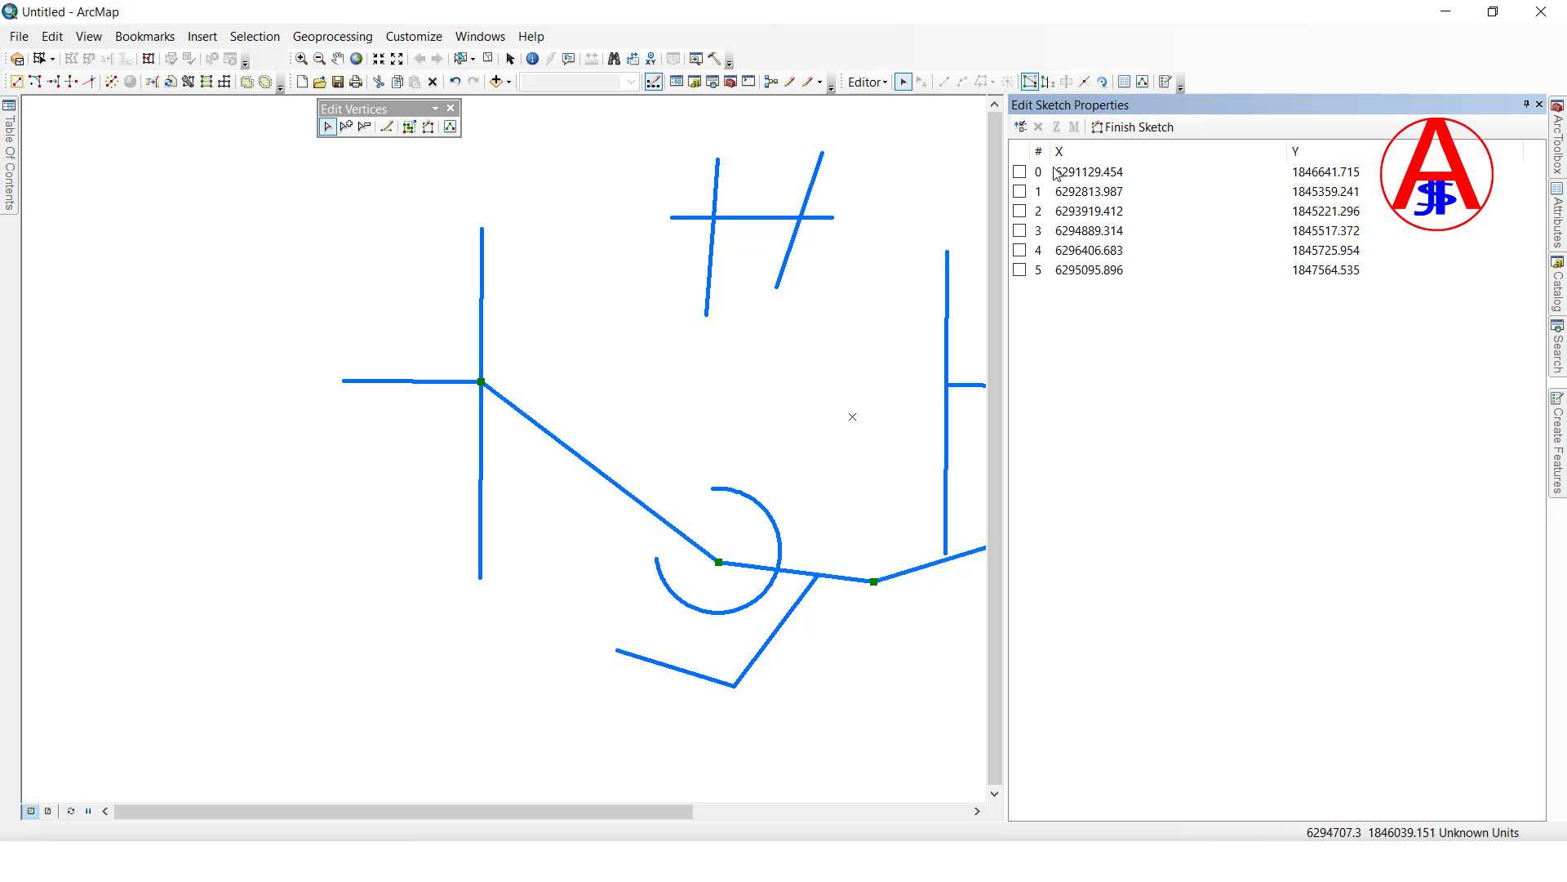
pyautogui.click(1019, 172)
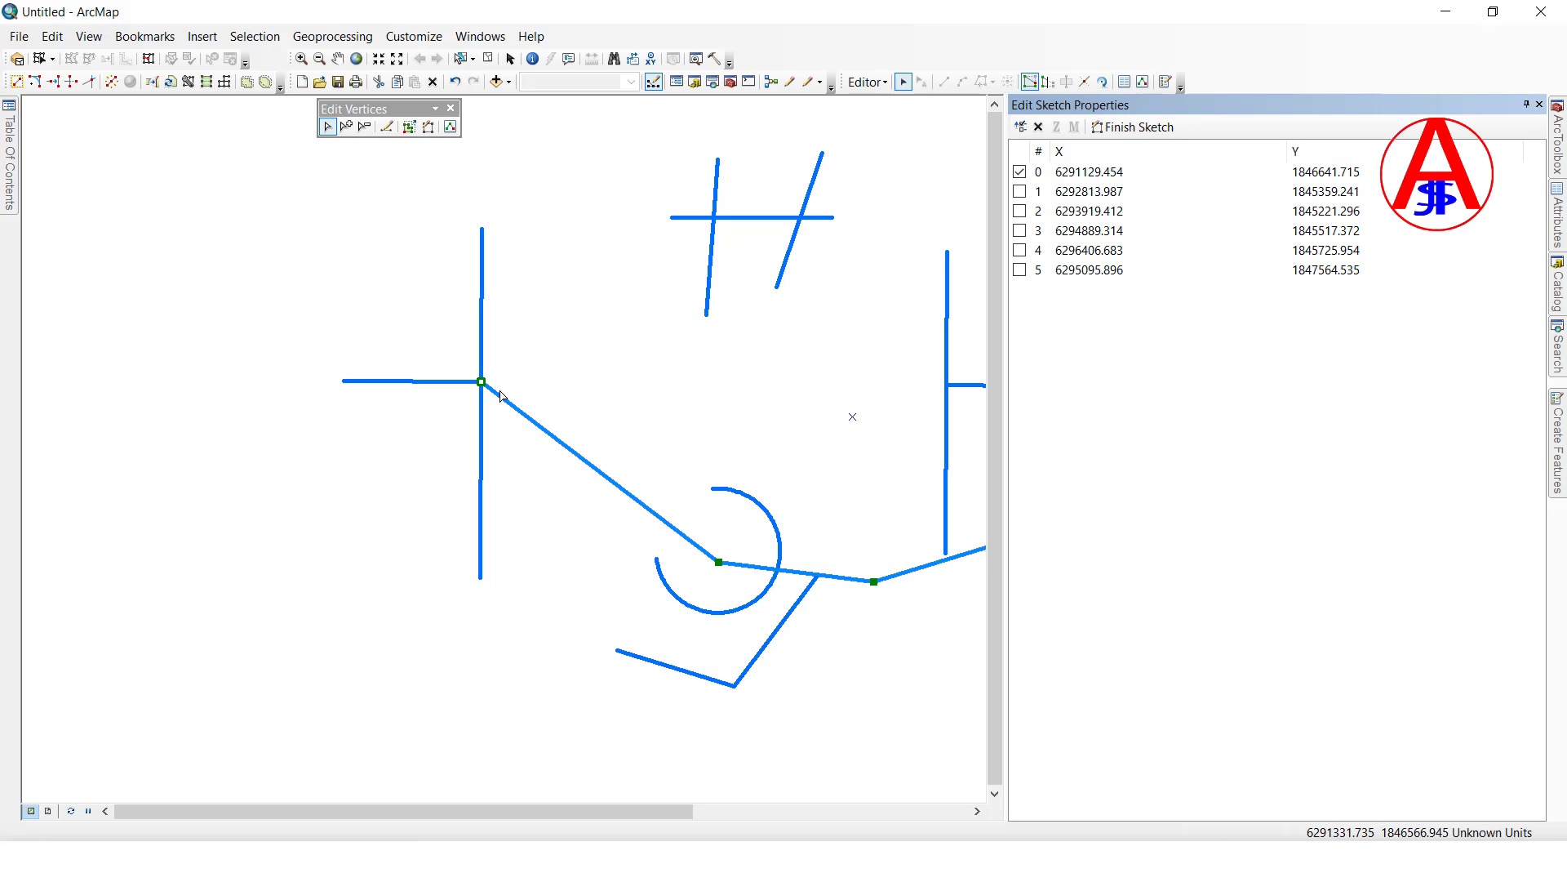